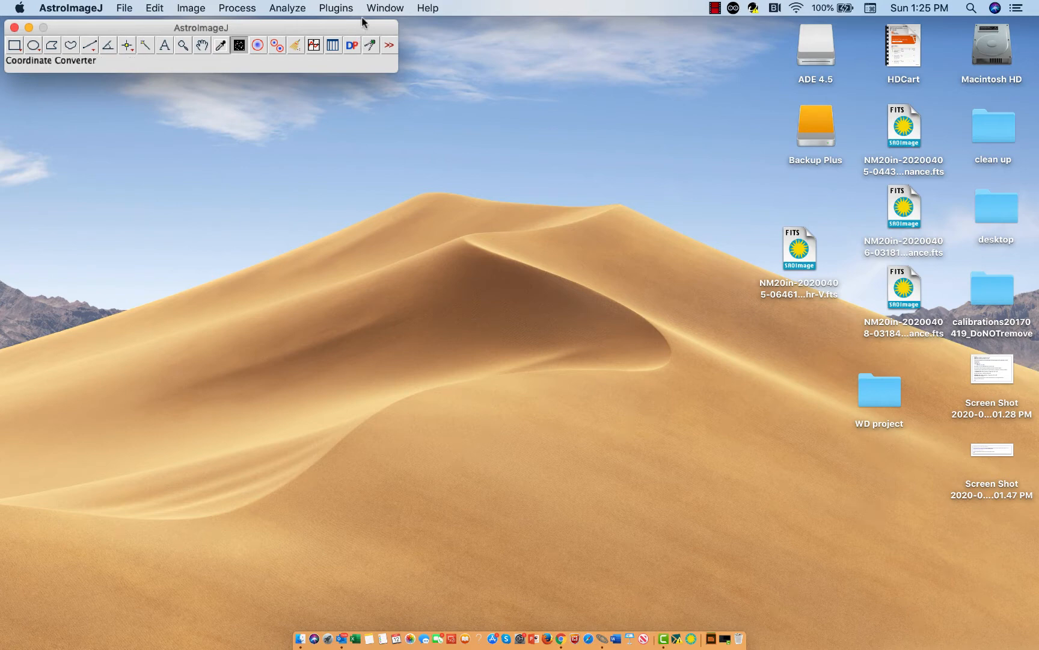
Open the CCD Data Processor and move its window clear of the desktop files.
{"action": "left_click_drag", "start_coordinate": [364, 33], "coordinate": [365, 34]}
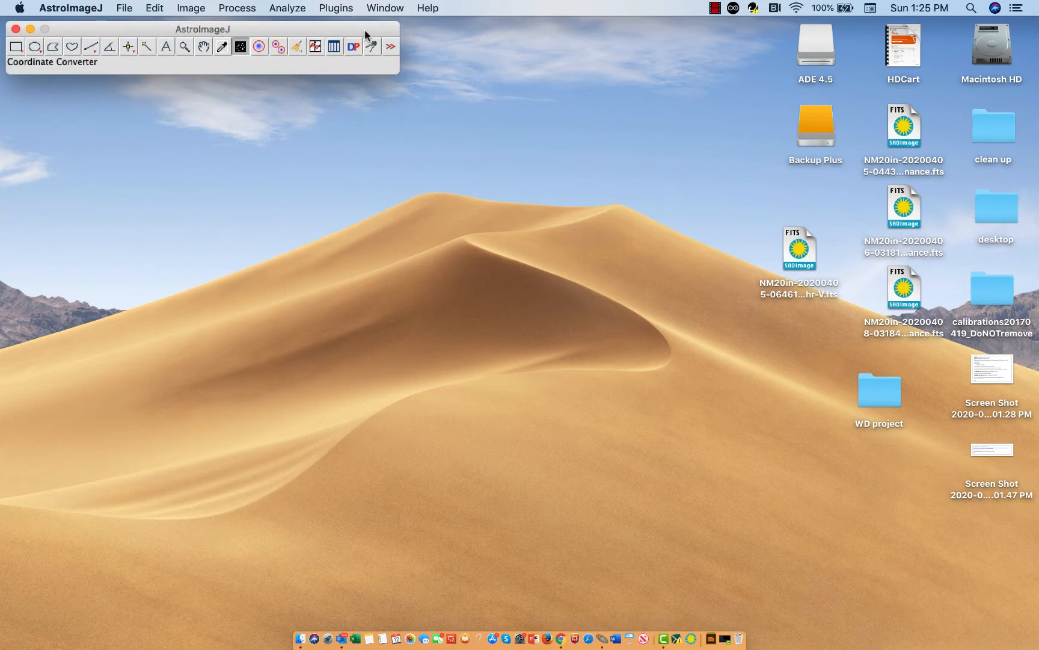
{"action": "left_click_drag", "start_coordinate": [365, 34], "coordinate": [366, 33]}
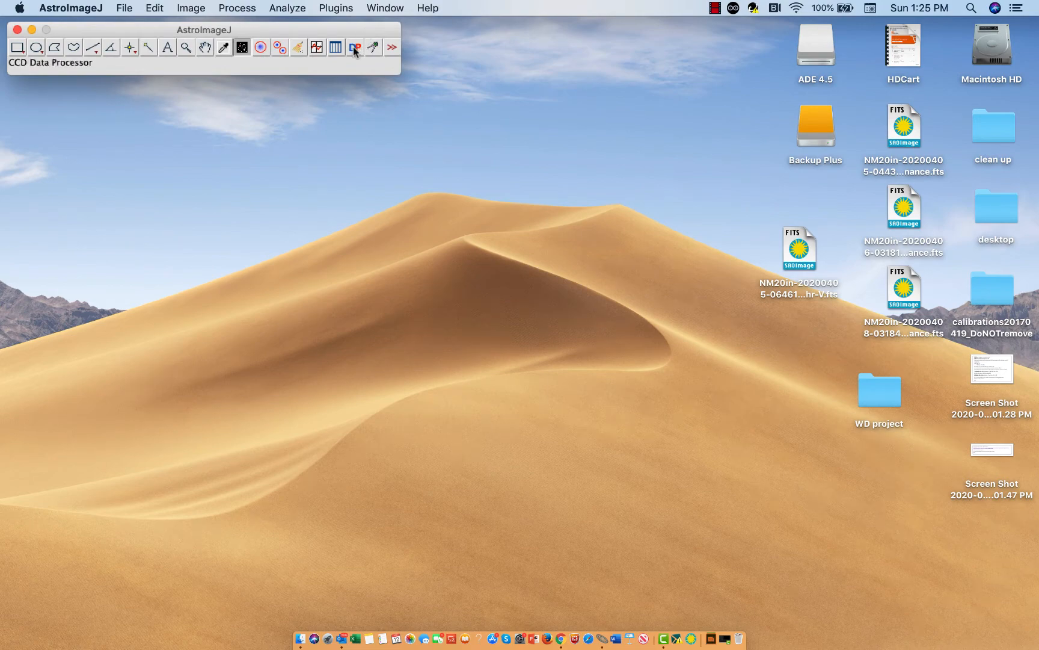
{"action": "left_click", "coordinate": [353, 48]}
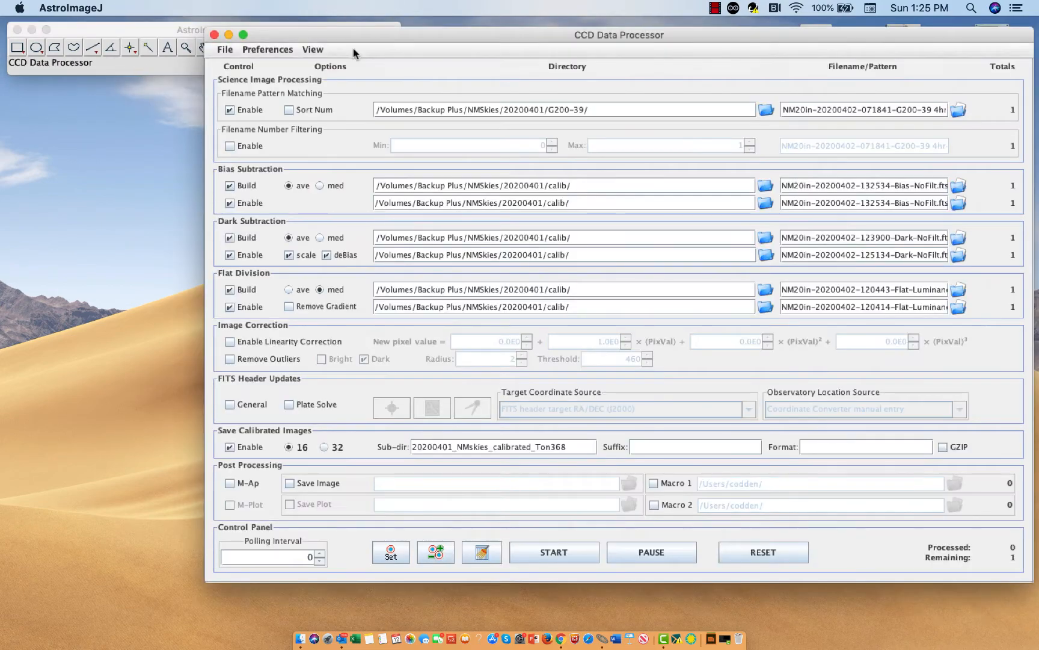
{"action": "left_click_drag", "start_coordinate": [396, 41], "coordinate": [211, 69]}
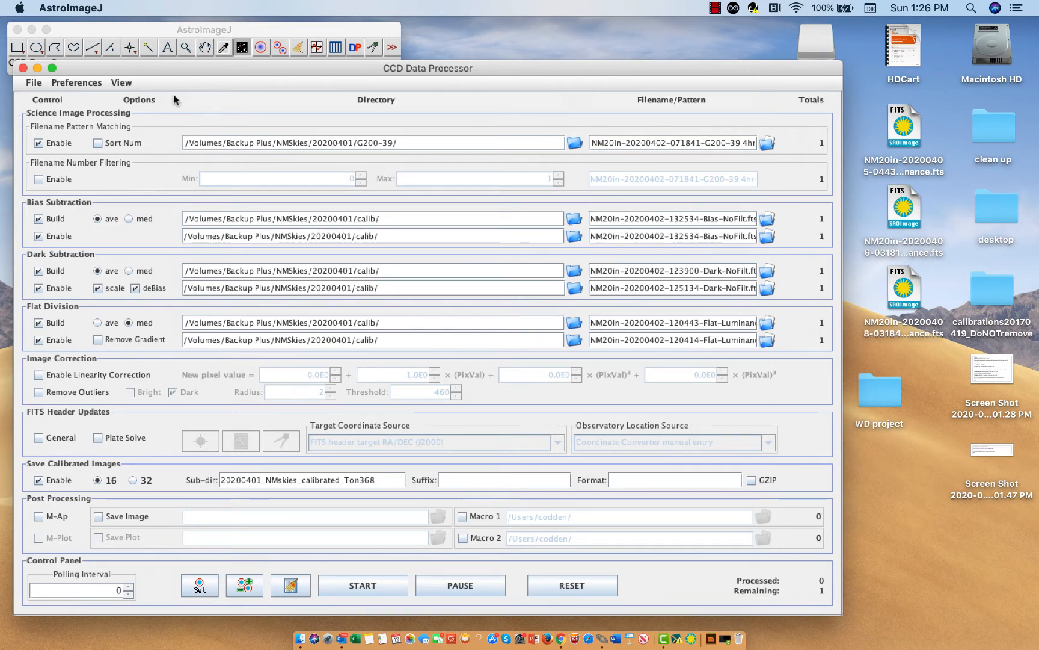
{"action": "left_click", "coordinate": [766, 143]}
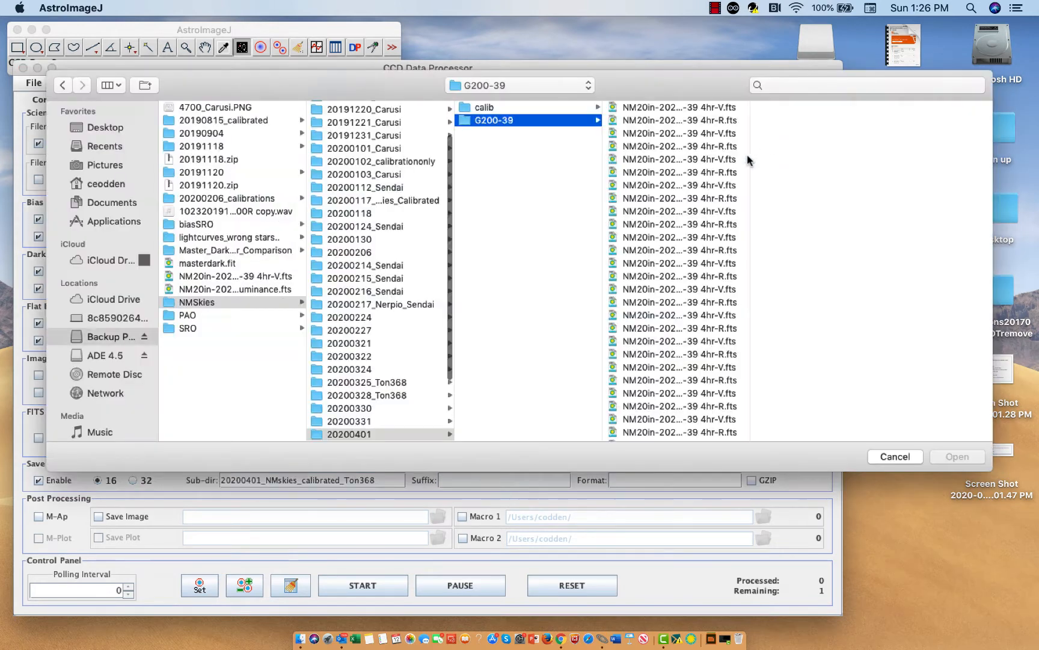
{"action": "scroll", "coordinate": [404, 362], "scroll_direction": "down", "scroll_amount": 3}
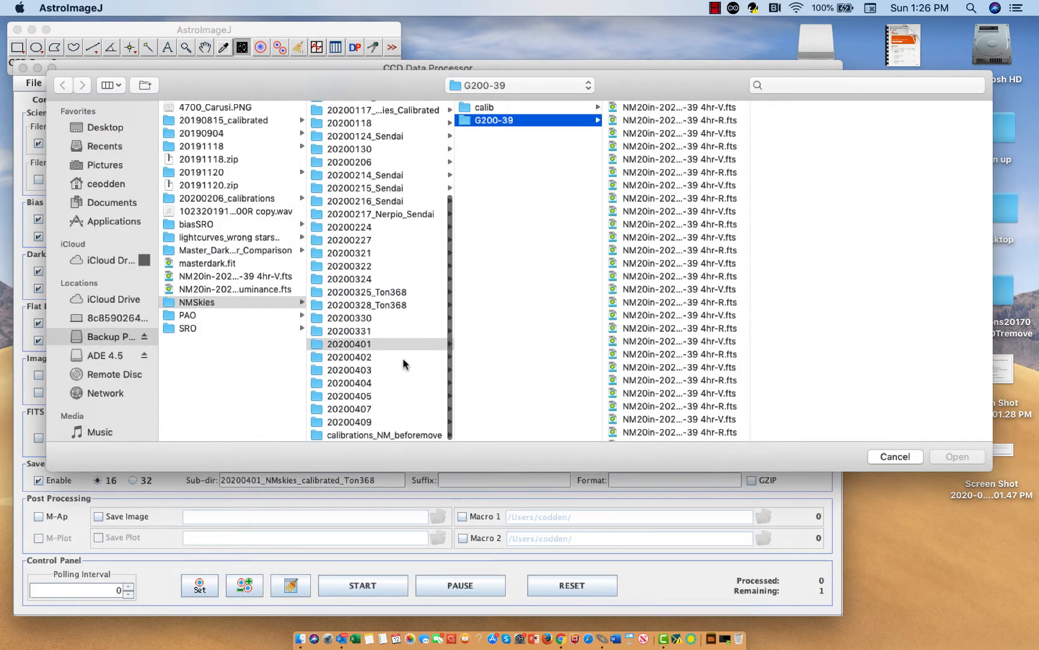
{"action": "left_click", "coordinate": [368, 421]}
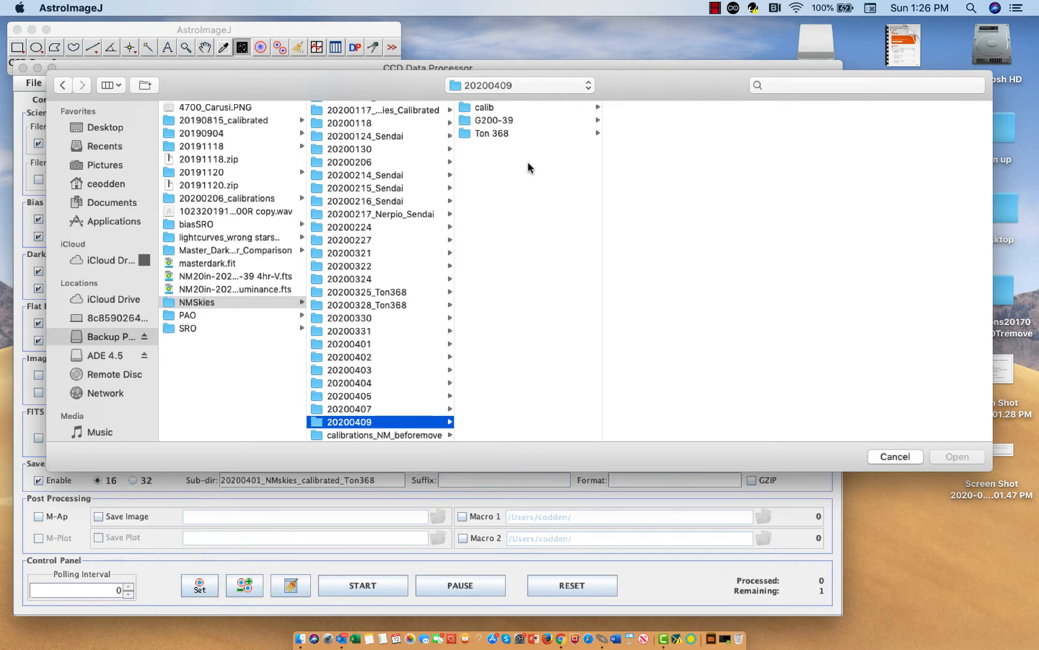
{"action": "left_click", "coordinate": [492, 133]}
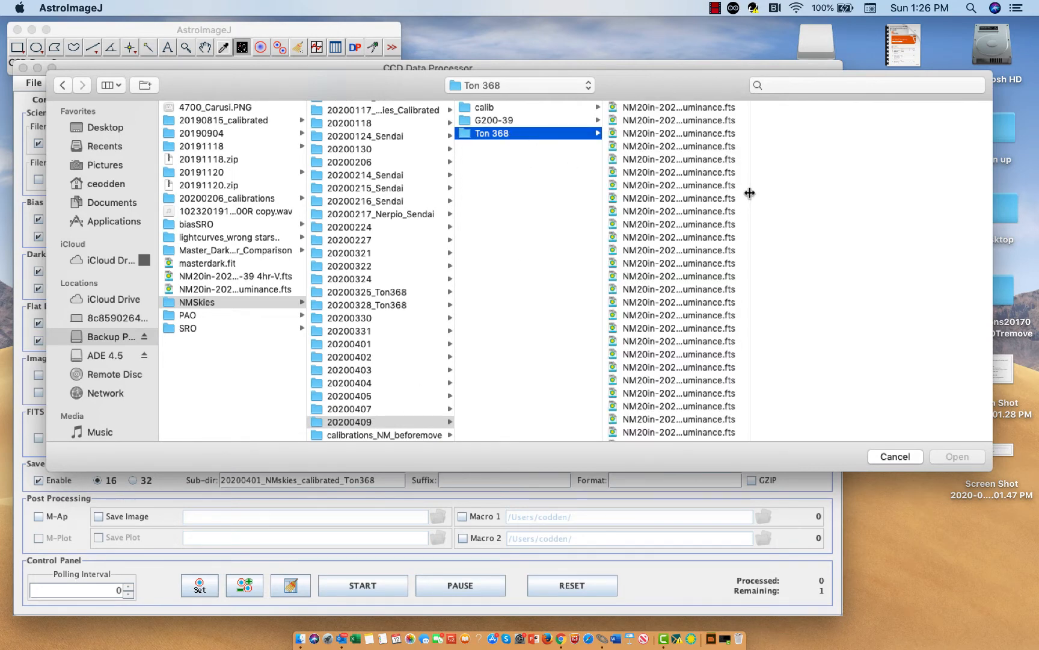
{"action": "left_click_drag", "start_coordinate": [750, 192], "coordinate": [899, 206]}
{"action": "scroll", "coordinate": [833, 295], "scroll_direction": "down", "scroll_amount": 10}
{"action": "scroll", "coordinate": [833, 296], "scroll_direction": "up", "scroll_amount": 8}
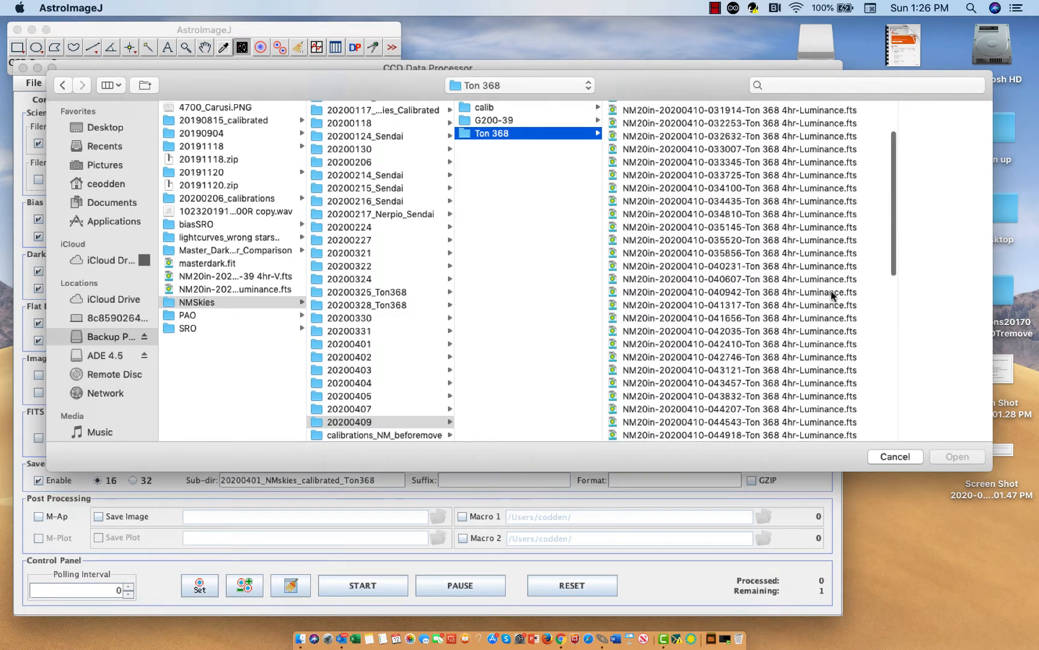
{"action": "scroll", "coordinate": [833, 296], "scroll_direction": "up", "scroll_amount": 3}
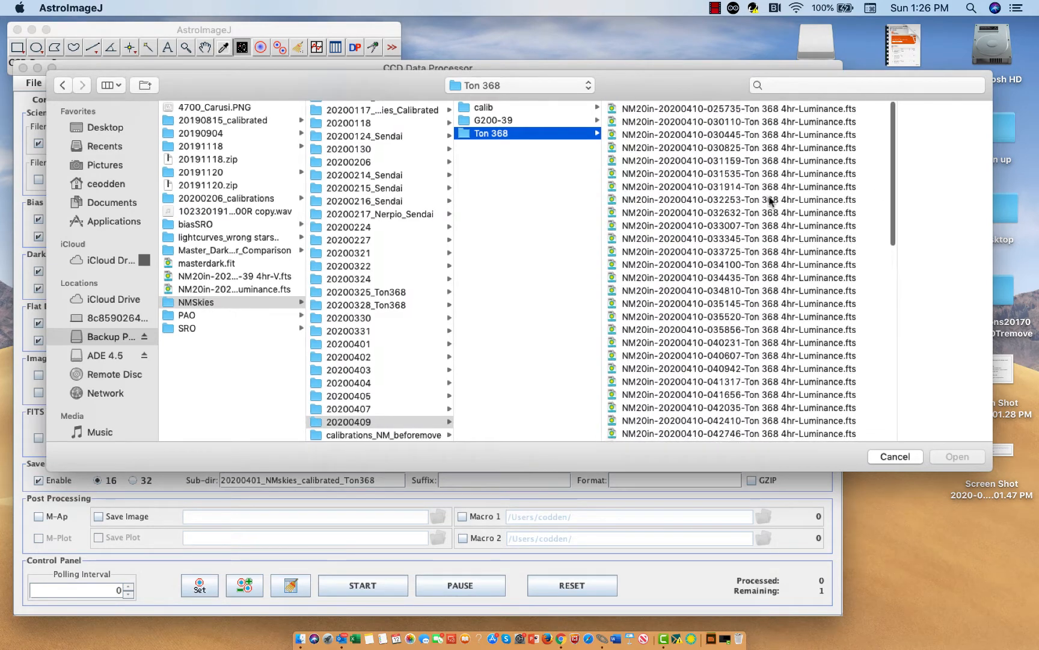
{"action": "left_click", "coordinate": [764, 277]}
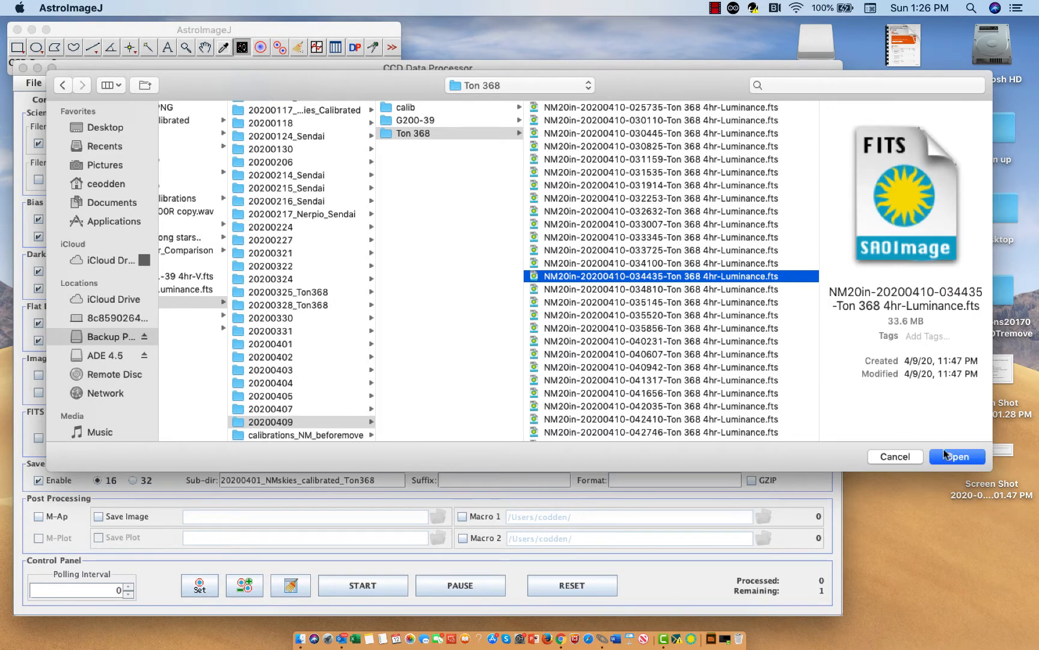
{"action": "left_click", "coordinate": [957, 457]}
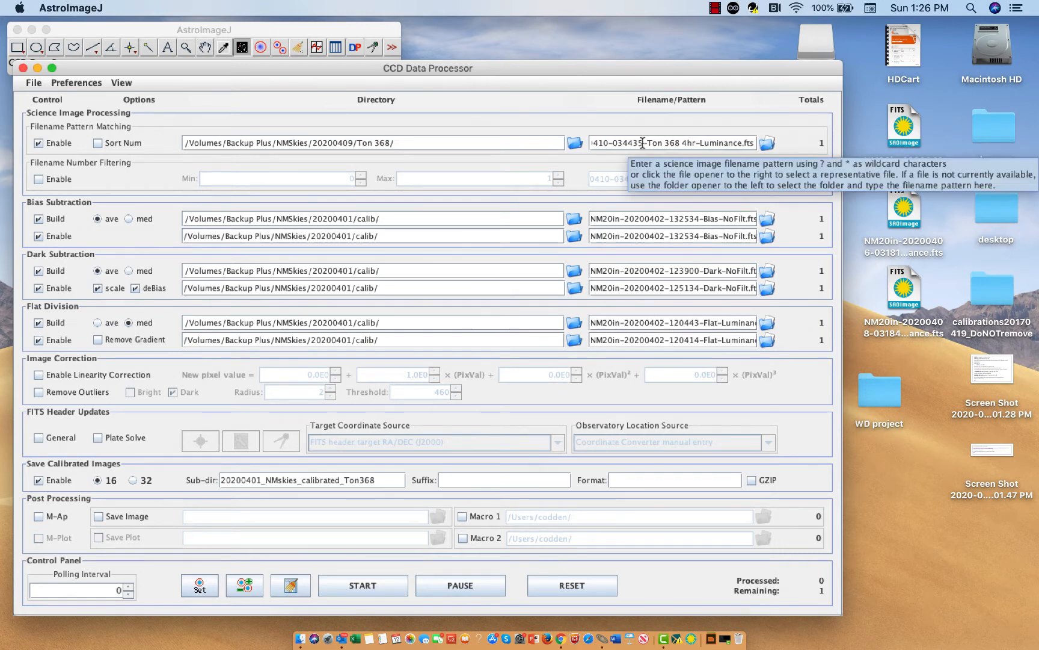
Replace the time stamp 034435 in the science image filename pattern with the wildcard *.
{"action": "left_click_drag", "start_coordinate": [642, 142], "coordinate": [575, 139]}
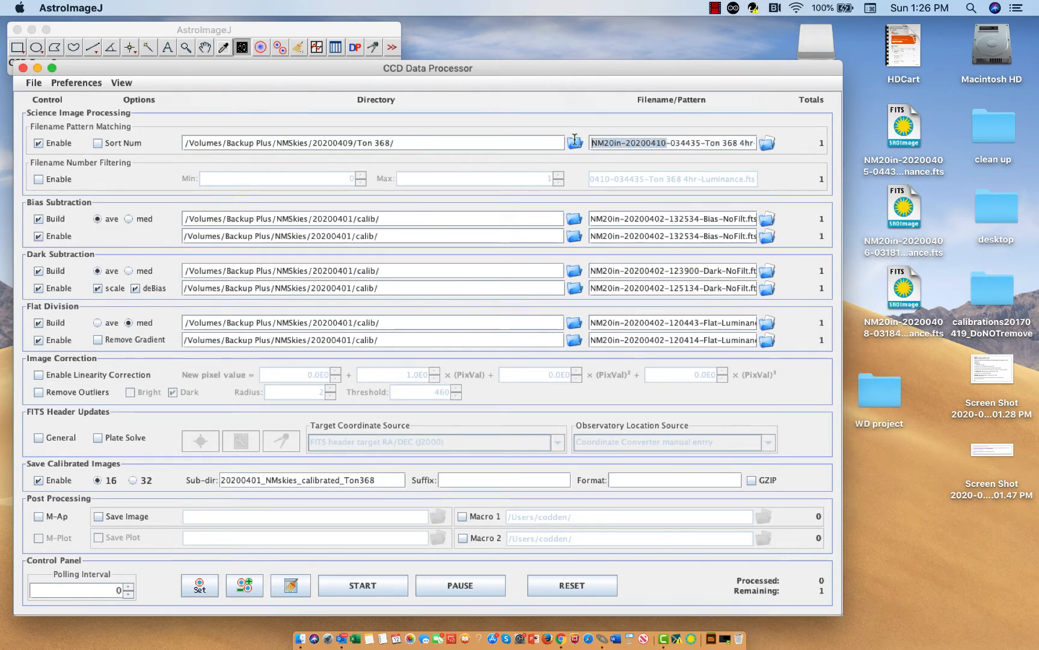
{"action": "left_click", "coordinate": [670, 144]}
{"action": "left_click_drag", "start_coordinate": [670, 143], "coordinate": [698, 148]}
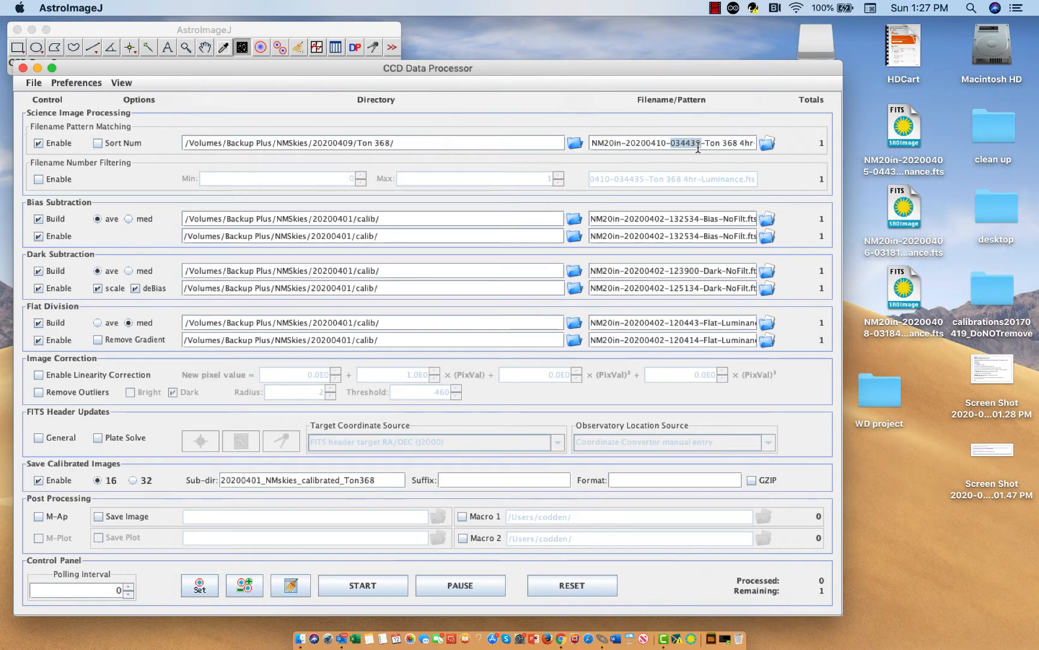
{"action": "type", "text": "*"}
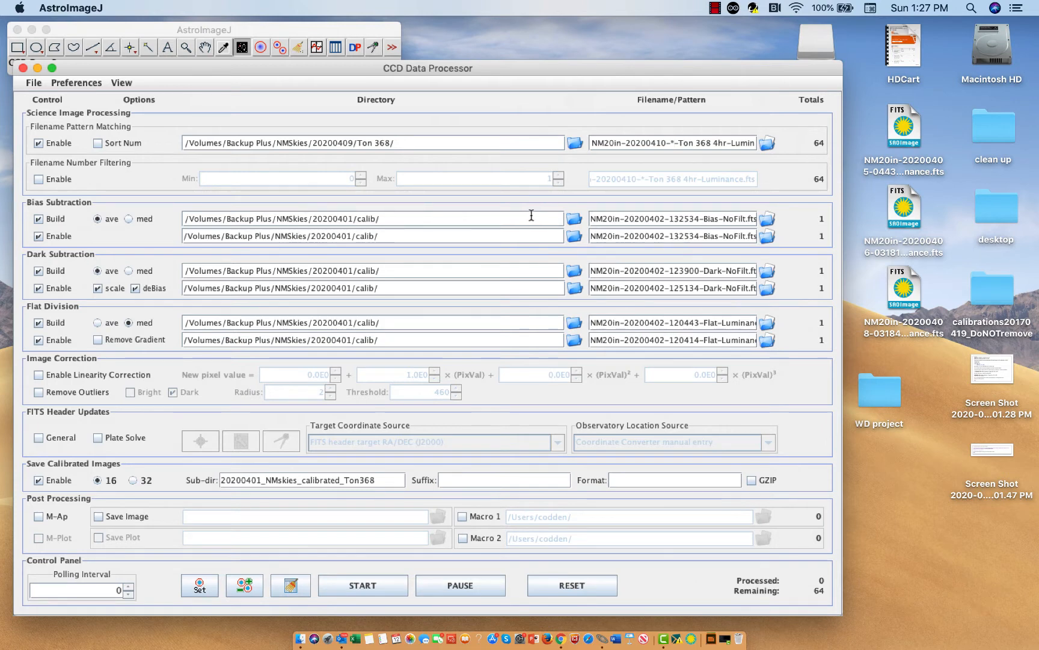
{"action": "left_click", "coordinate": [765, 219]}
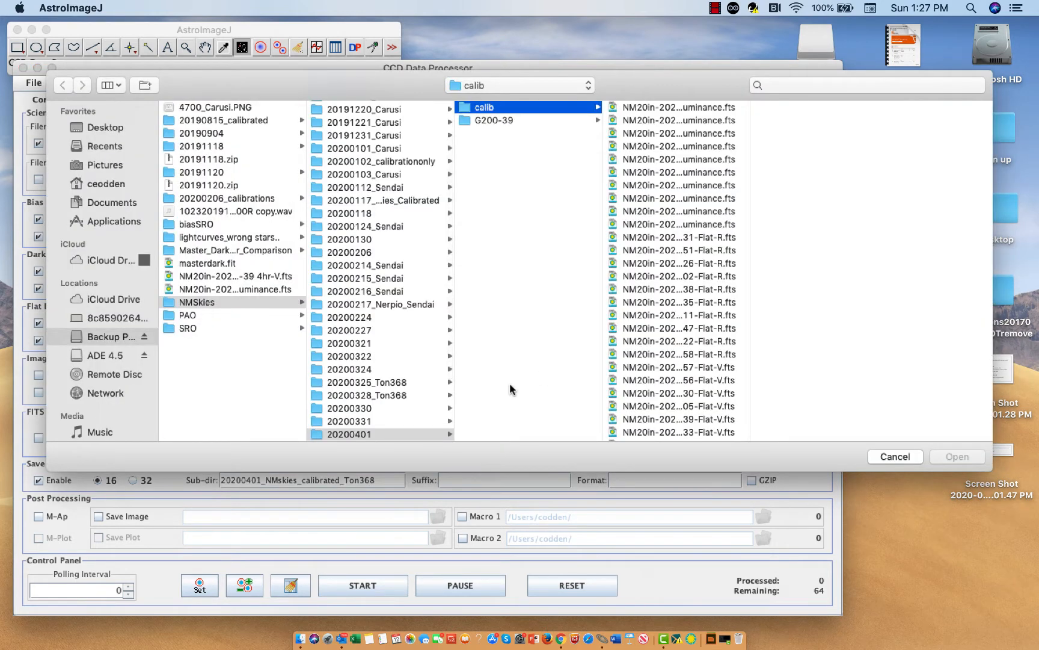
{"action": "scroll", "coordinate": [384, 407], "scroll_direction": "down", "scroll_amount": 5}
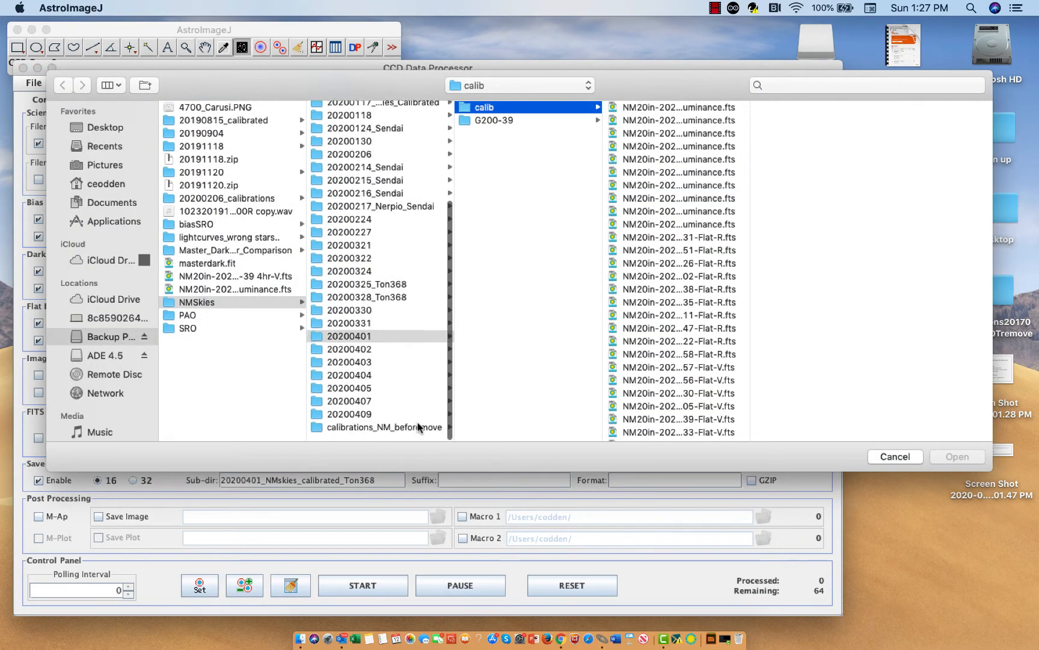
{"action": "left_click", "coordinate": [379, 422]}
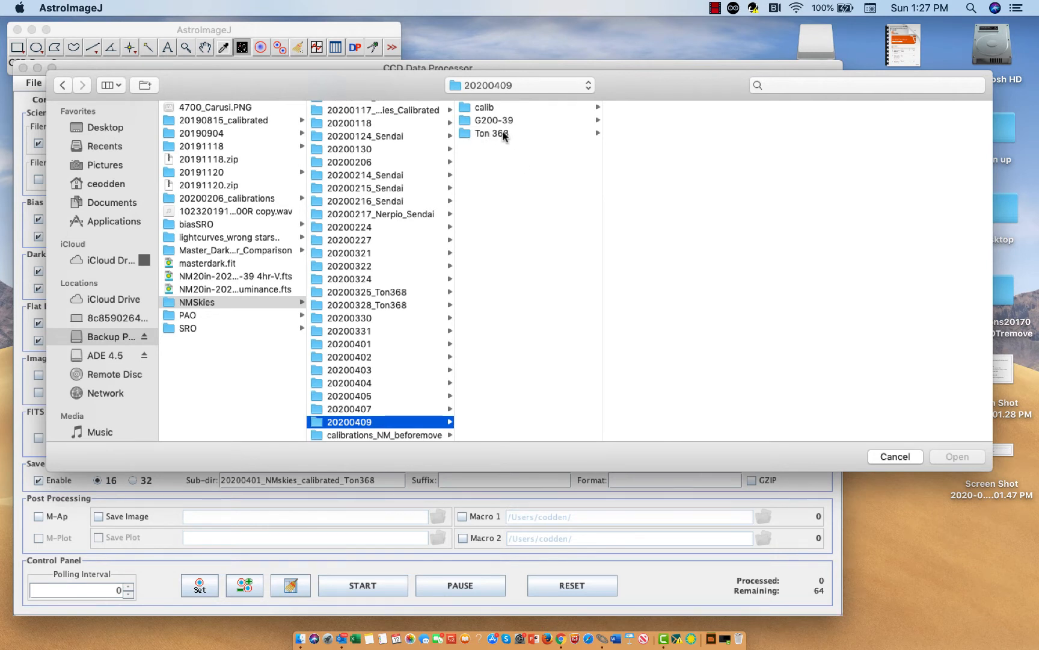
{"action": "left_click", "coordinate": [492, 111]}
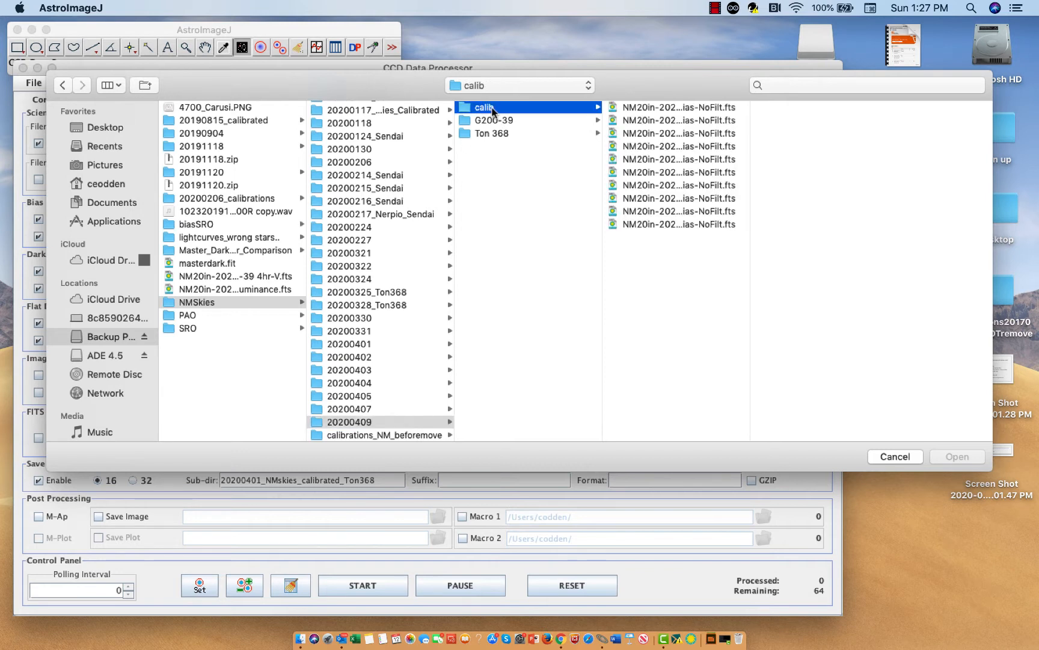
{"action": "left_click_drag", "start_coordinate": [749, 202], "coordinate": [862, 201]}
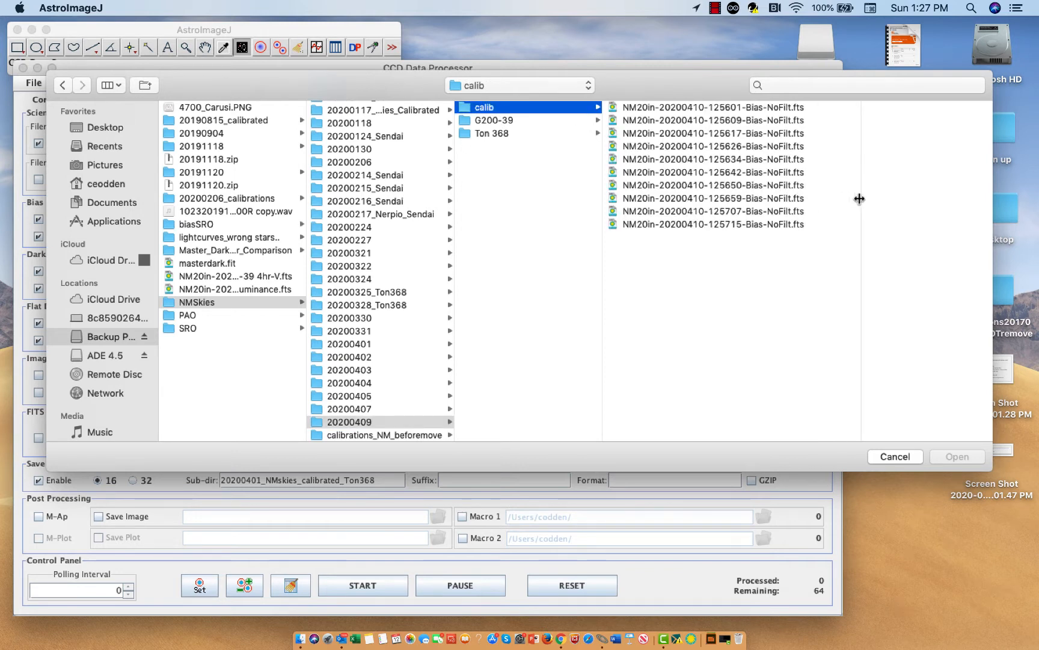
{"action": "left_click", "coordinate": [760, 173]}
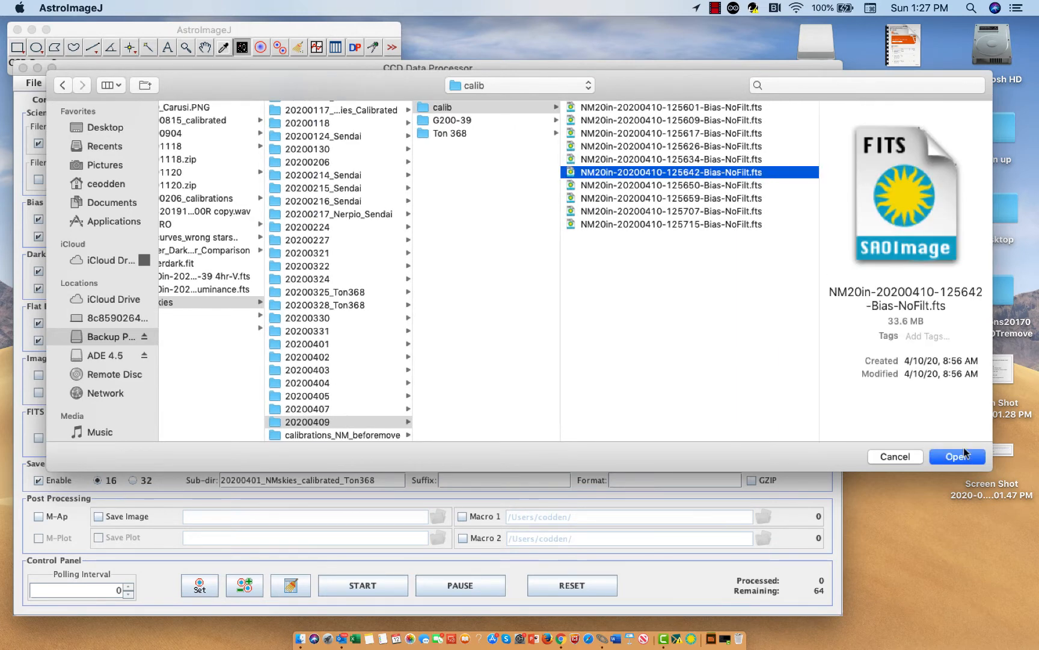
{"action": "left_click", "coordinate": [959, 455]}
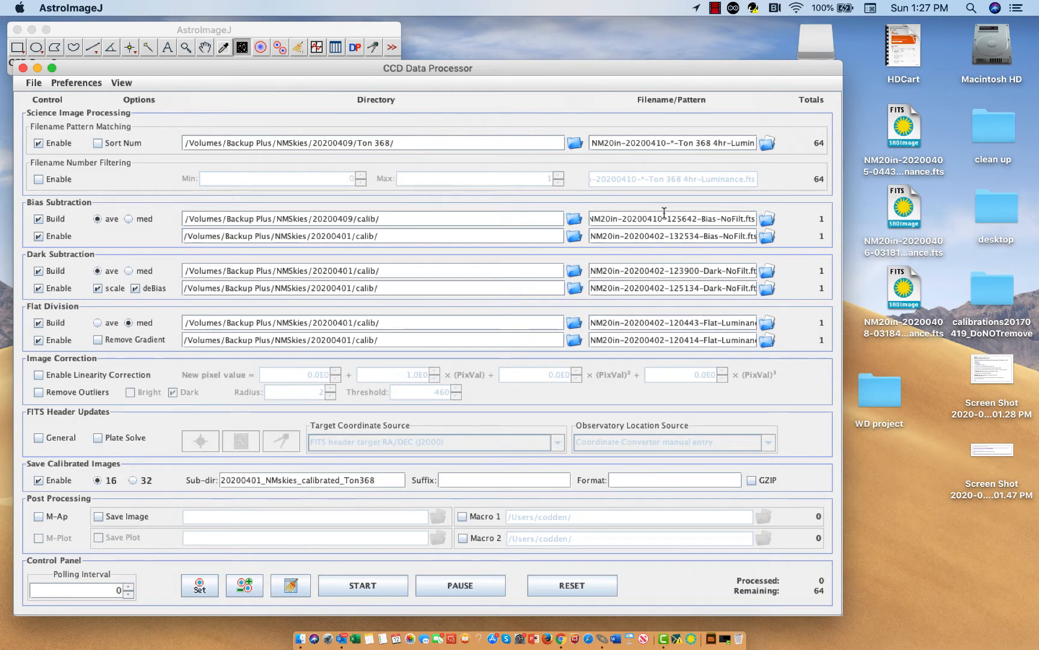
{"action": "left_click_drag", "start_coordinate": [696, 218], "coordinate": [668, 220]}
{"action": "type", "text": "*"}
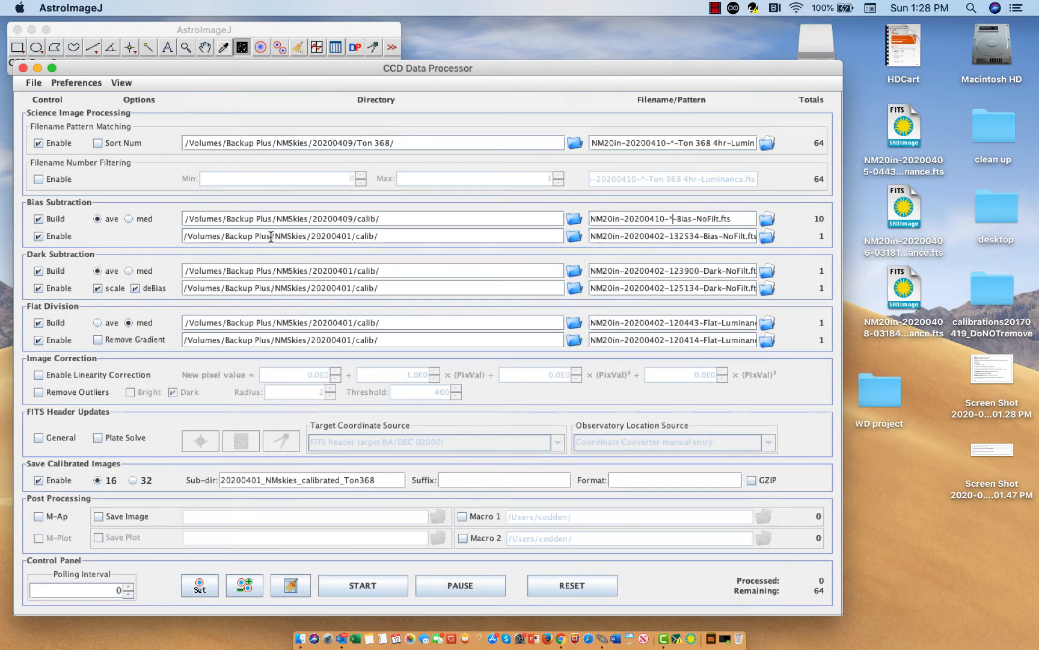
{"action": "left_click", "coordinate": [765, 238]}
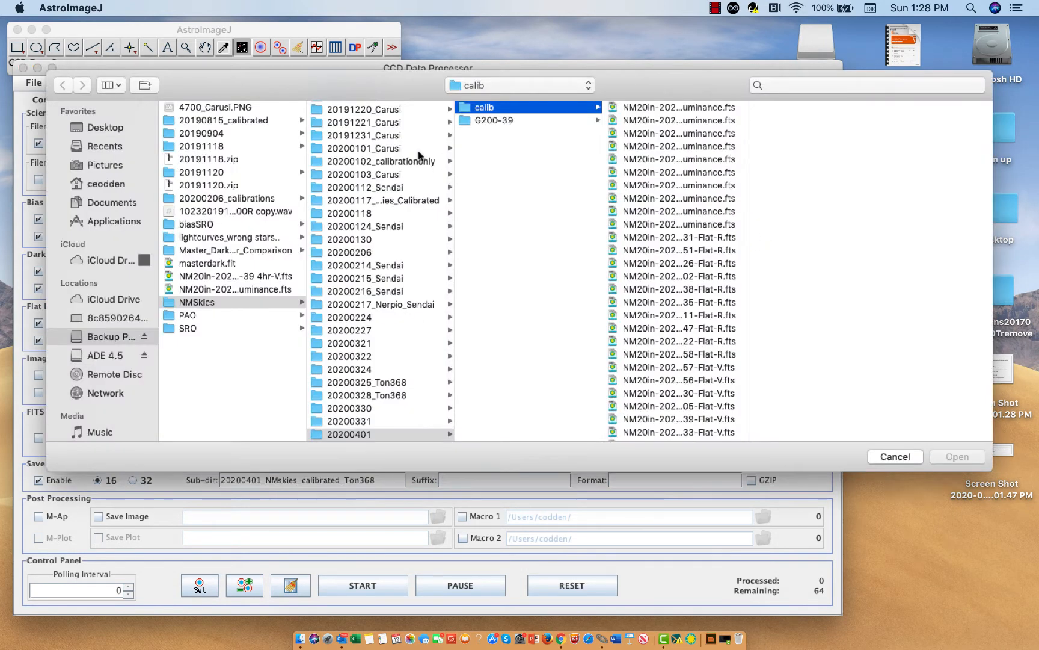
{"action": "scroll", "coordinate": [400, 349], "scroll_direction": "down", "scroll_amount": 3}
{"action": "scroll", "coordinate": [400, 349], "scroll_direction": "down", "scroll_amount": 1}
{"action": "left_click", "coordinate": [376, 421]}
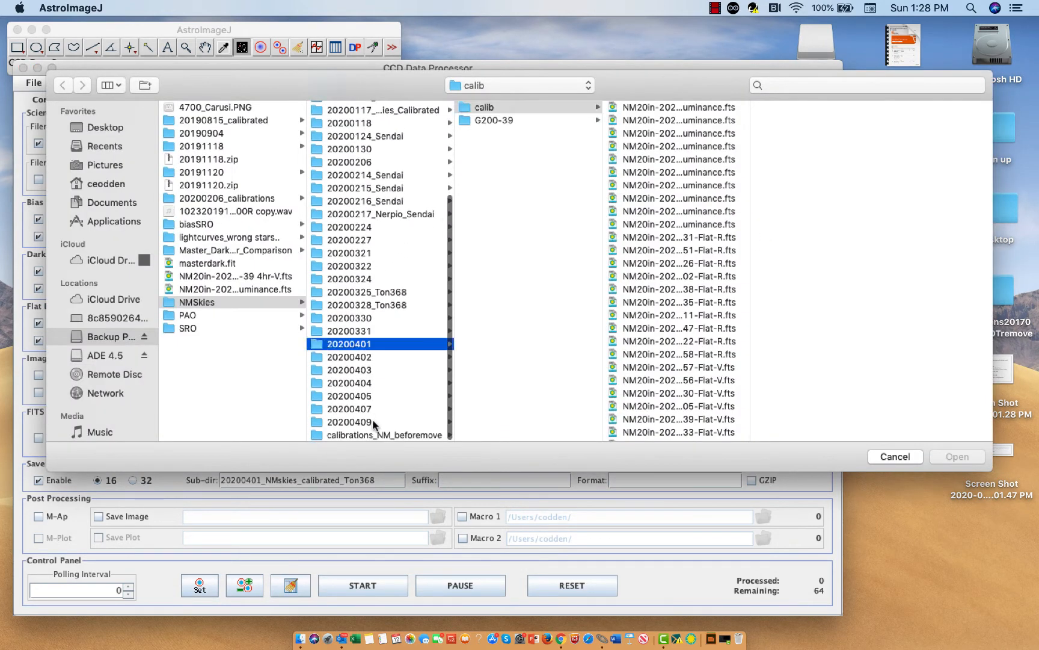
{"action": "left_click", "coordinate": [487, 107]}
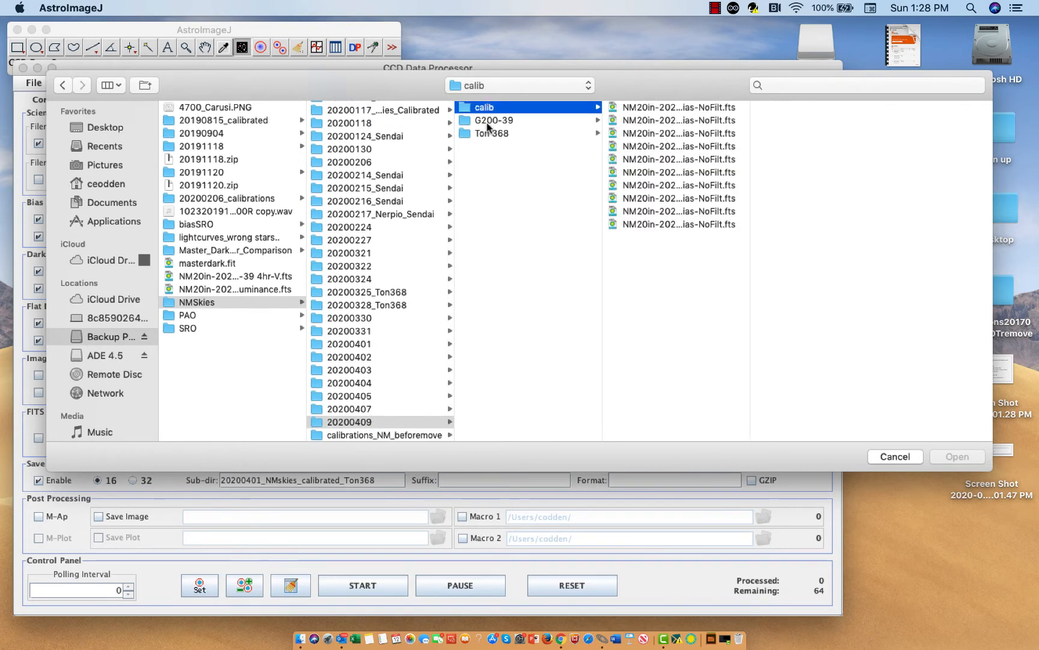
{"action": "left_click", "coordinate": [633, 147]}
{"action": "left_click", "coordinate": [946, 458]}
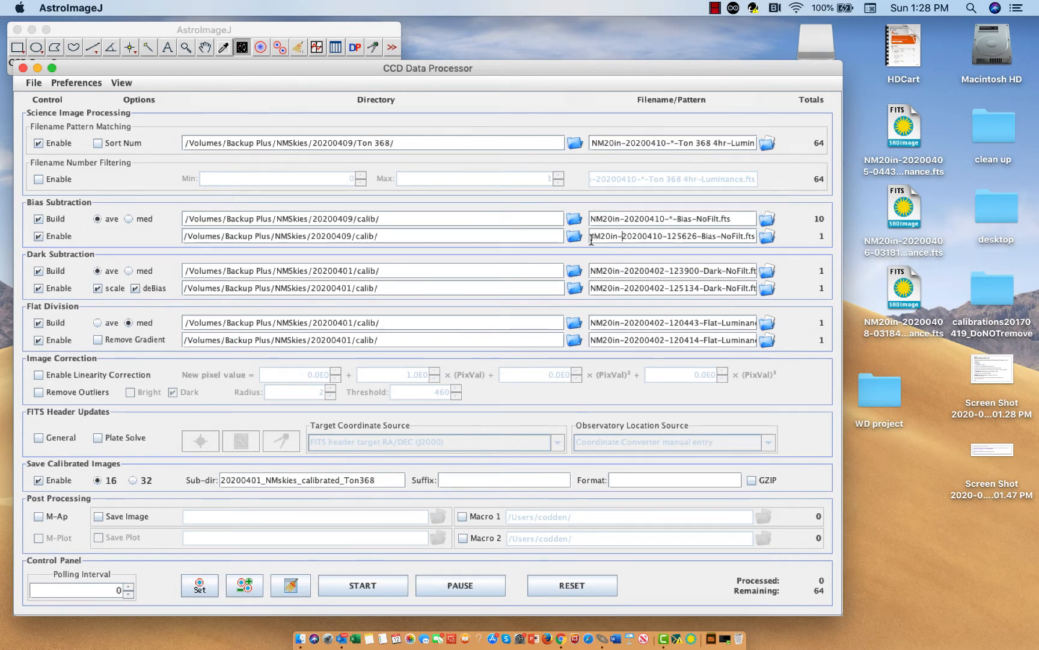
Rename the master bias file in Bias Subtraction to NM20in-20200410-MasterBias-NoFilt.fts.
{"action": "left_click", "coordinate": [624, 236]}
{"action": "left_click_drag", "start_coordinate": [668, 236], "coordinate": [752, 455]}
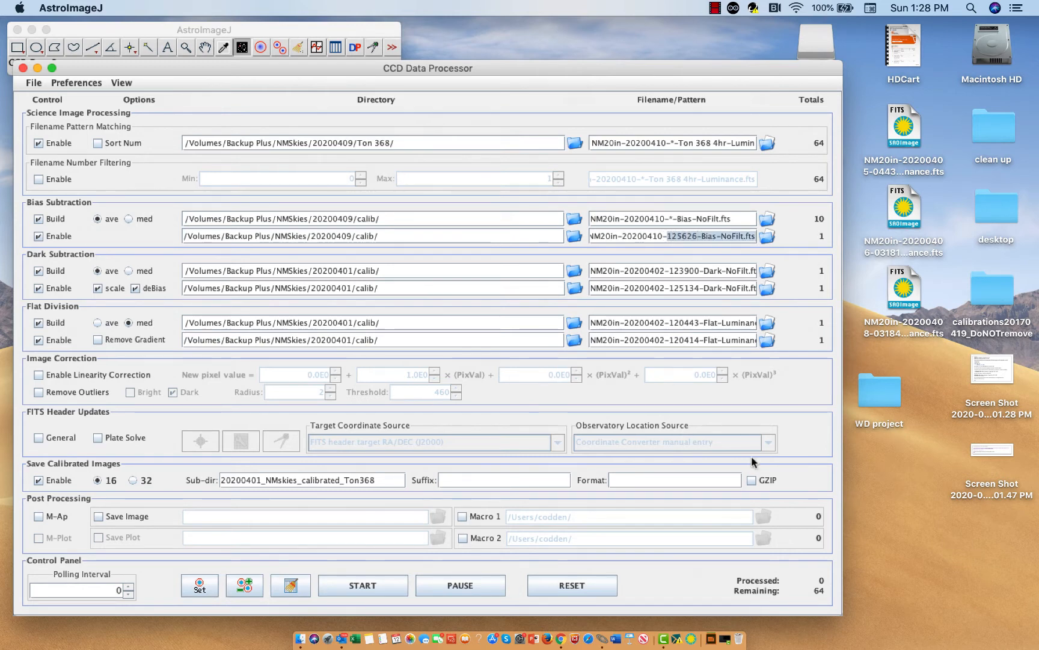
{"action": "left_click", "coordinate": [699, 236]}
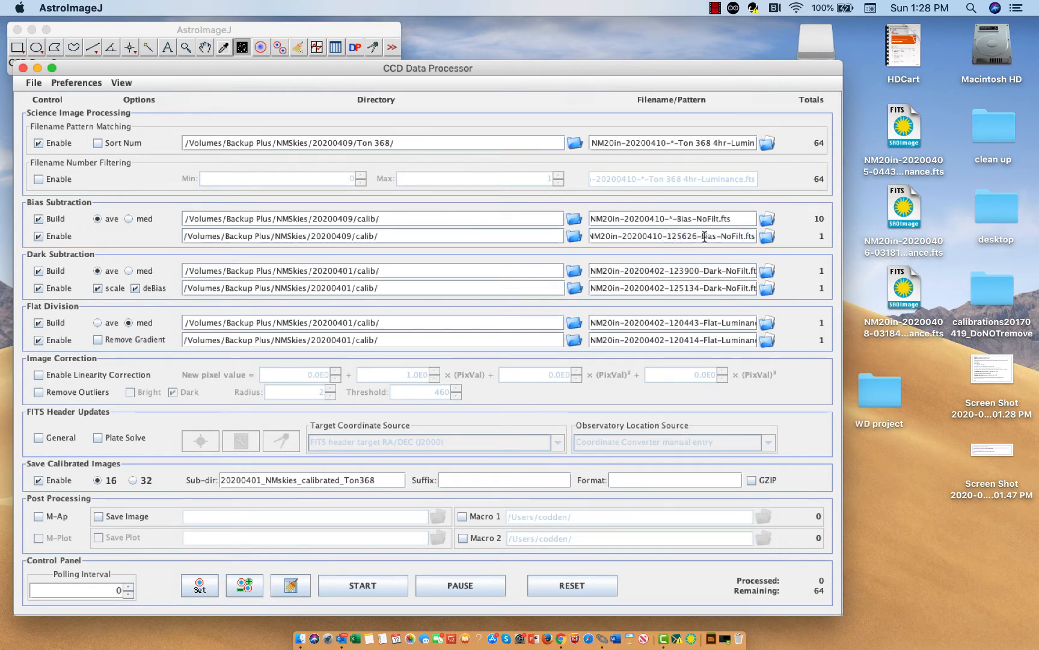
{"action": "left_click_drag", "start_coordinate": [701, 236], "coordinate": [669, 237]}
{"action": "type", "text": "Master"}
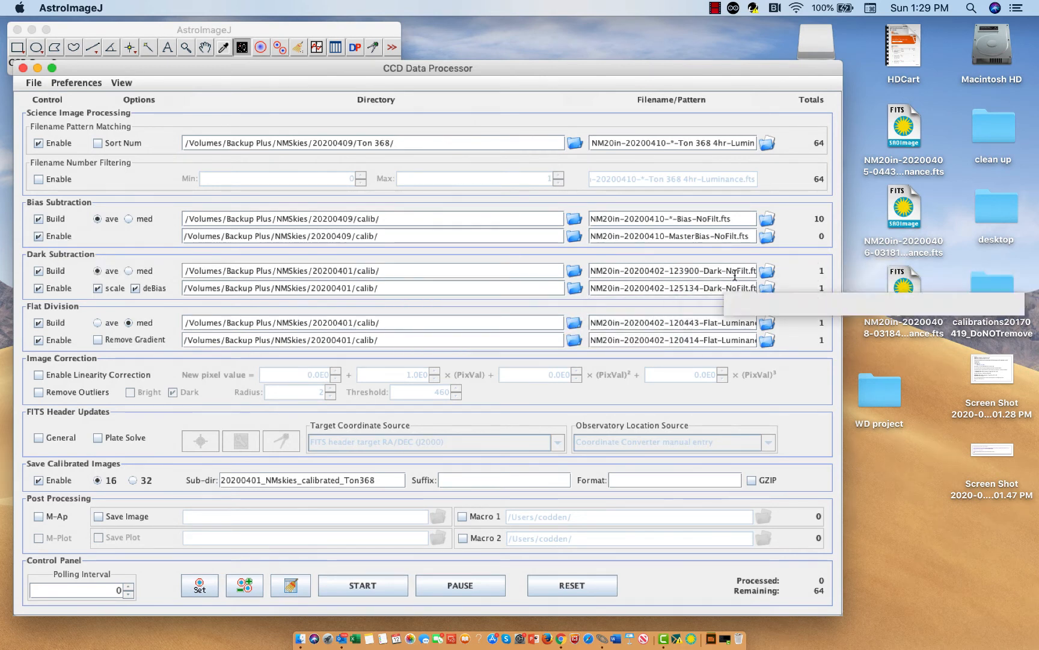
Check the calib folders of 20200409, 20200407, 20200405 and 20200404 for dark frames to use as the dark build source.
{"action": "left_click", "coordinate": [766, 273]}
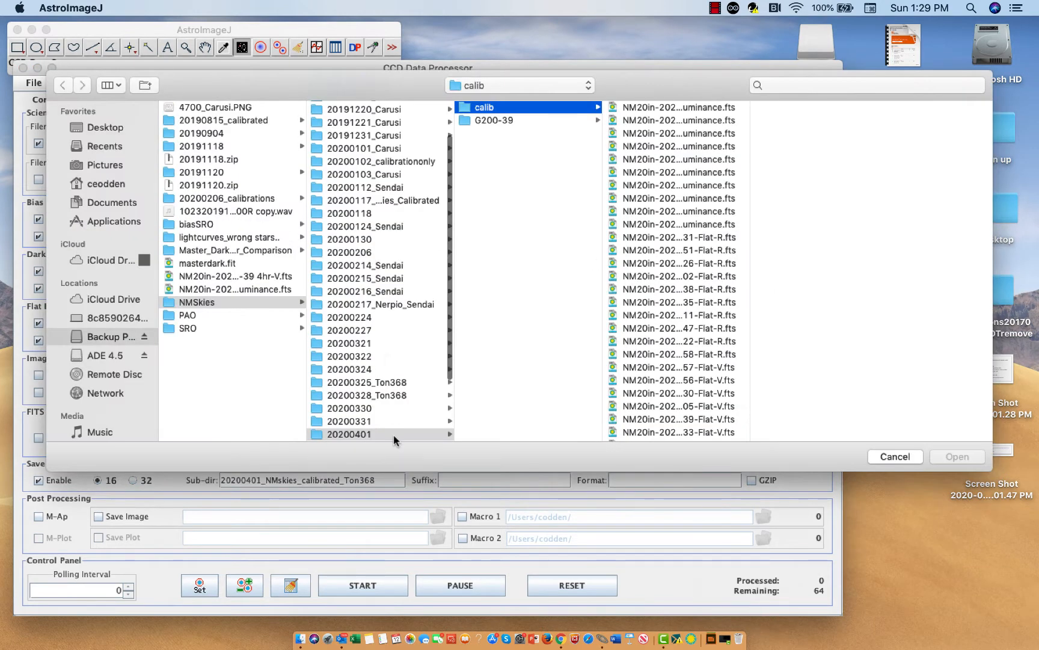
{"action": "scroll", "coordinate": [394, 436], "scroll_direction": "down", "scroll_amount": 5}
{"action": "left_click", "coordinate": [376, 422]}
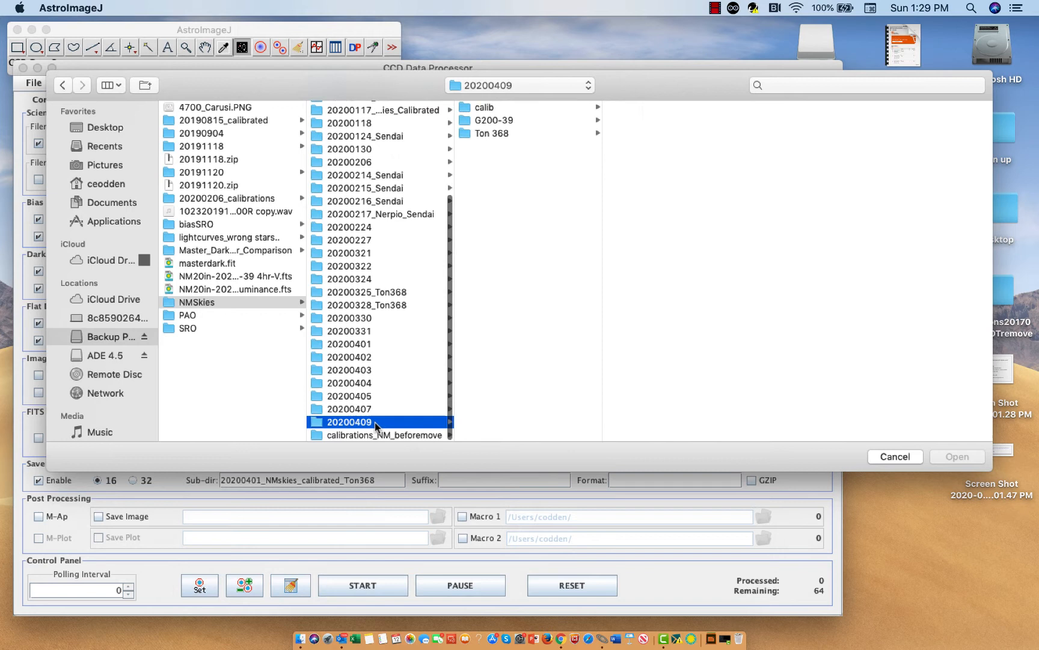
{"action": "left_click", "coordinate": [481, 109]}
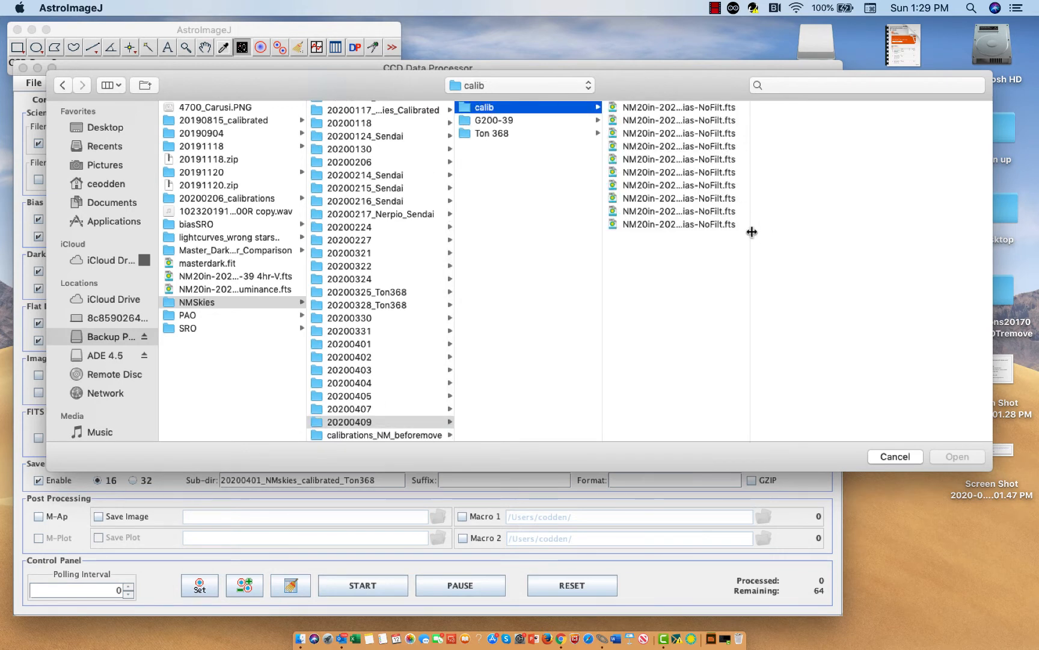
{"action": "double_click", "coordinate": [750, 230]}
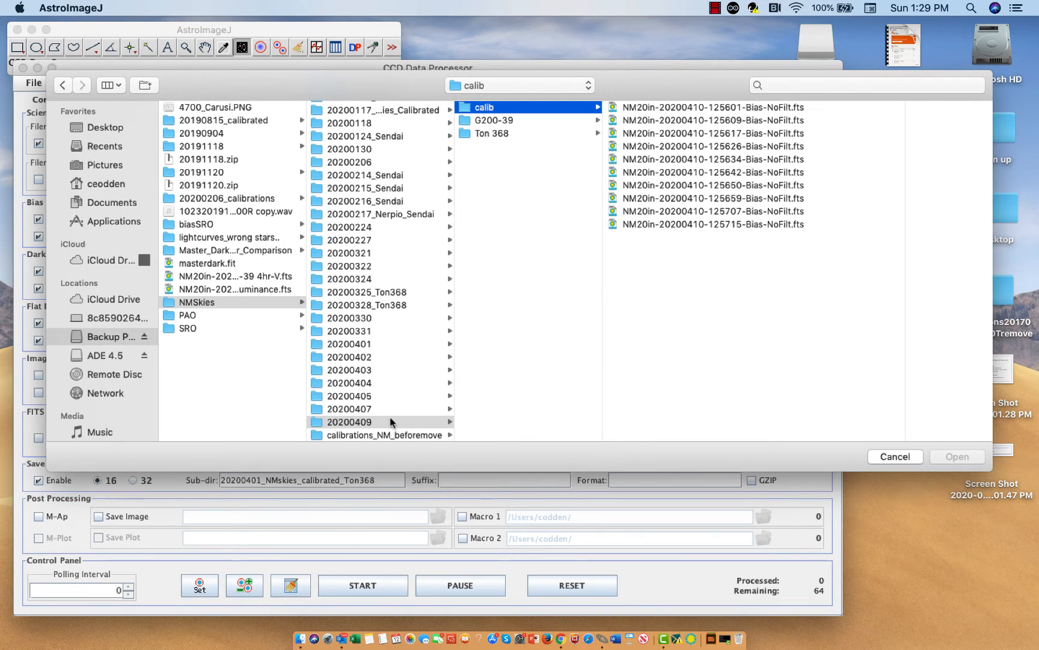
{"action": "left_click", "coordinate": [371, 419]}
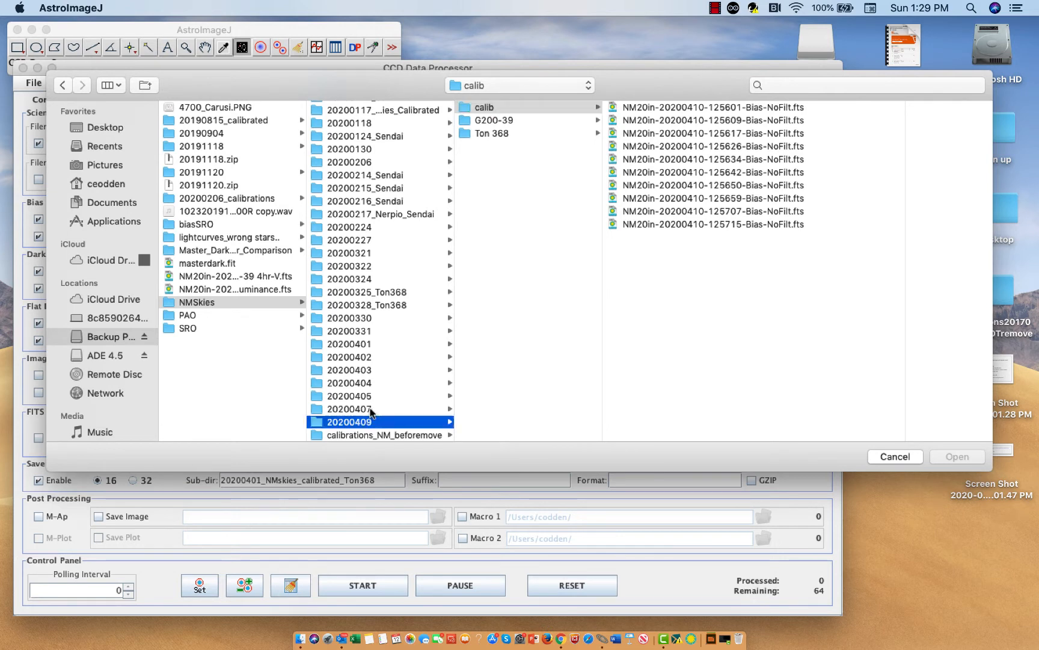
{"action": "left_click", "coordinate": [371, 410]}
{"action": "left_click", "coordinate": [519, 109]}
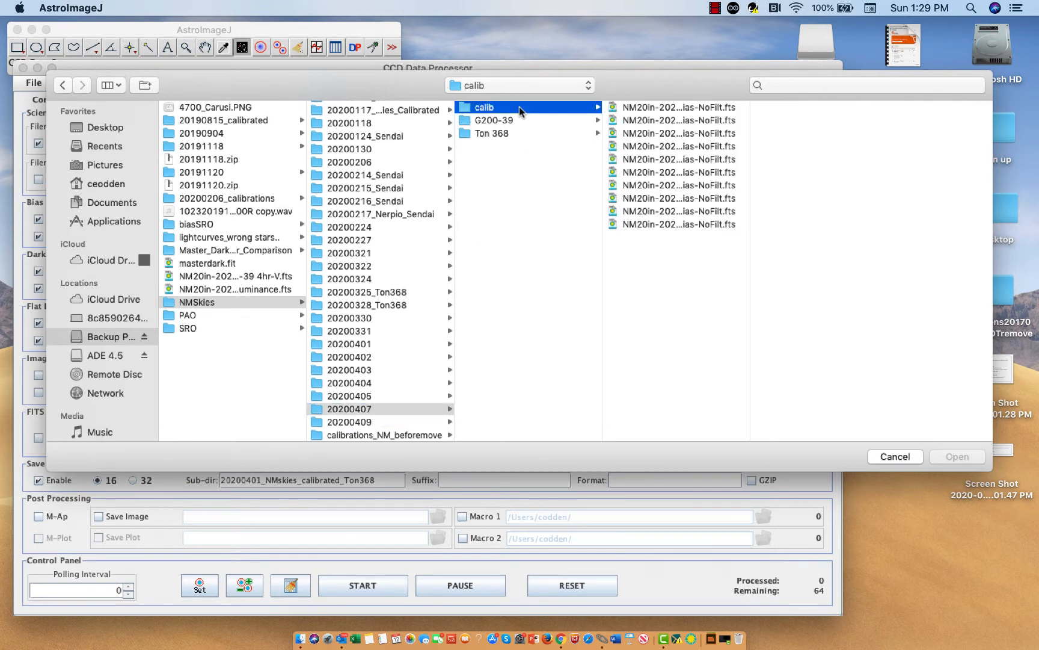
{"action": "double_click", "coordinate": [750, 219]}
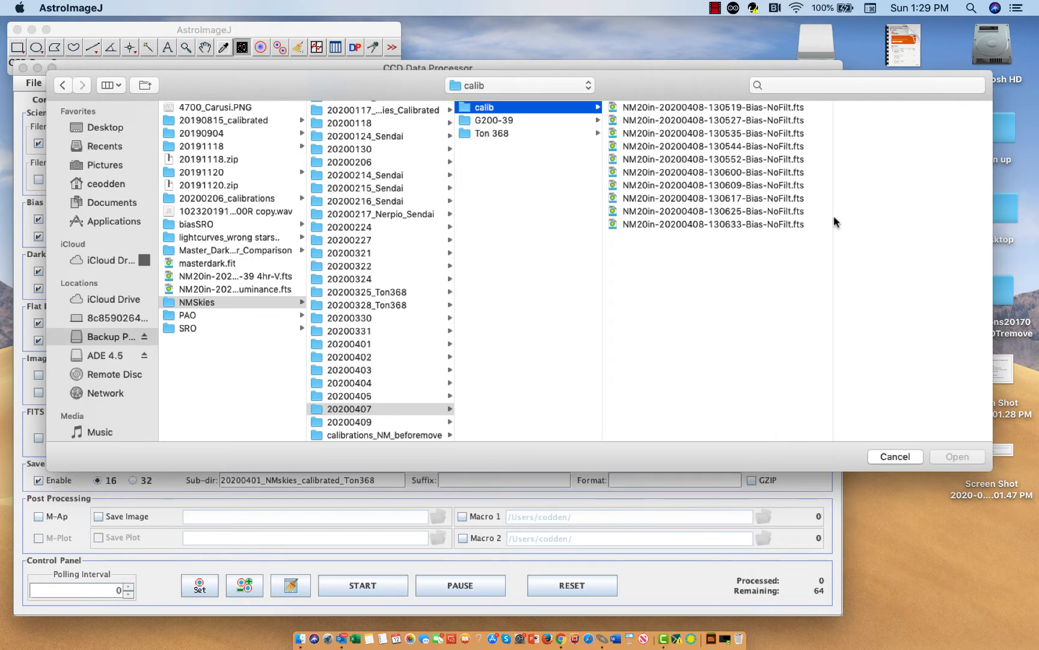
{"action": "left_click", "coordinate": [349, 397]}
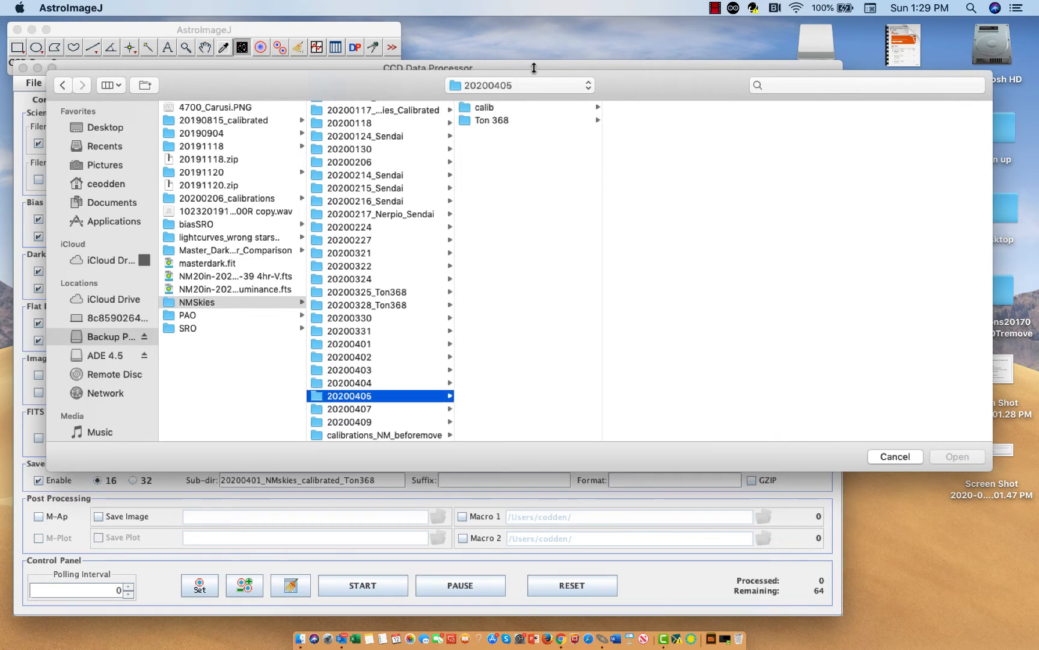
{"action": "left_click", "coordinate": [485, 108]}
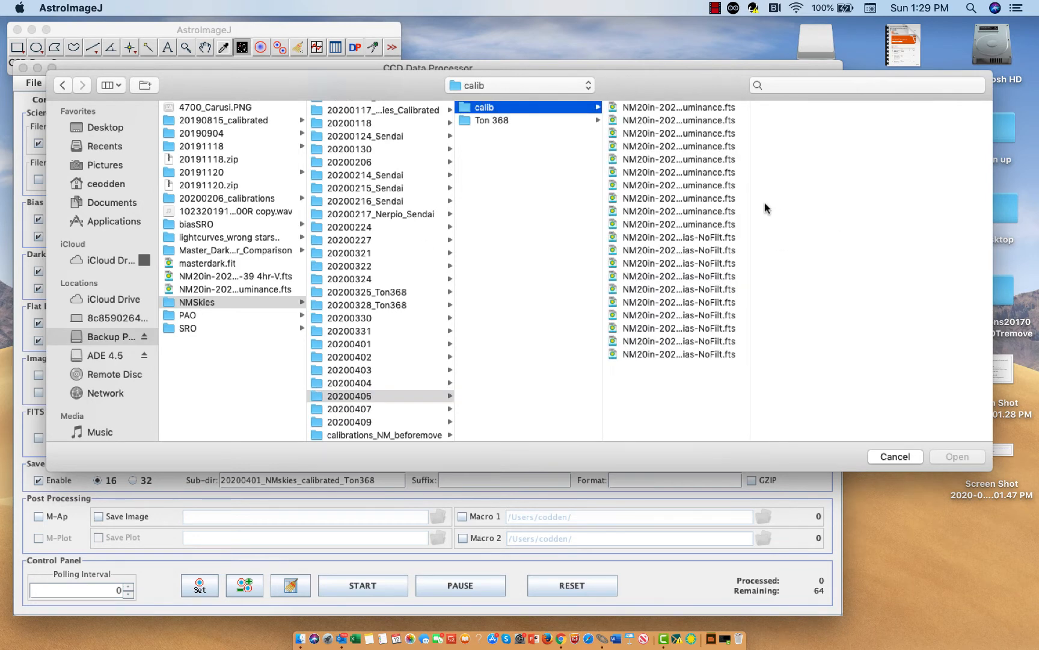
{"action": "left_click_drag", "start_coordinate": [749, 210], "coordinate": [854, 211]}
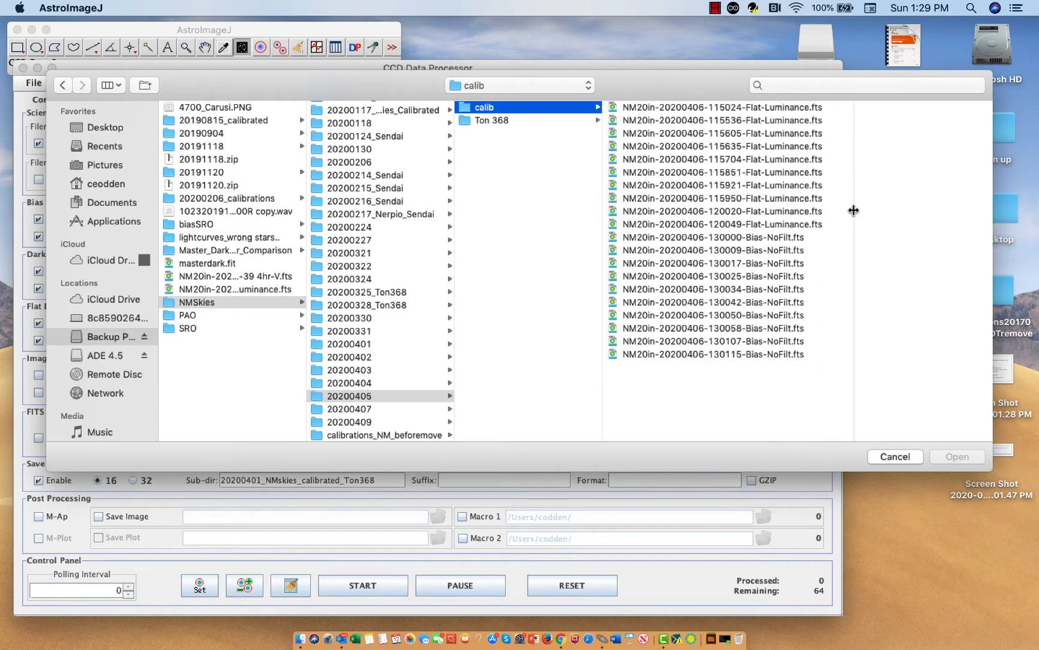
{"action": "left_click", "coordinate": [385, 385]}
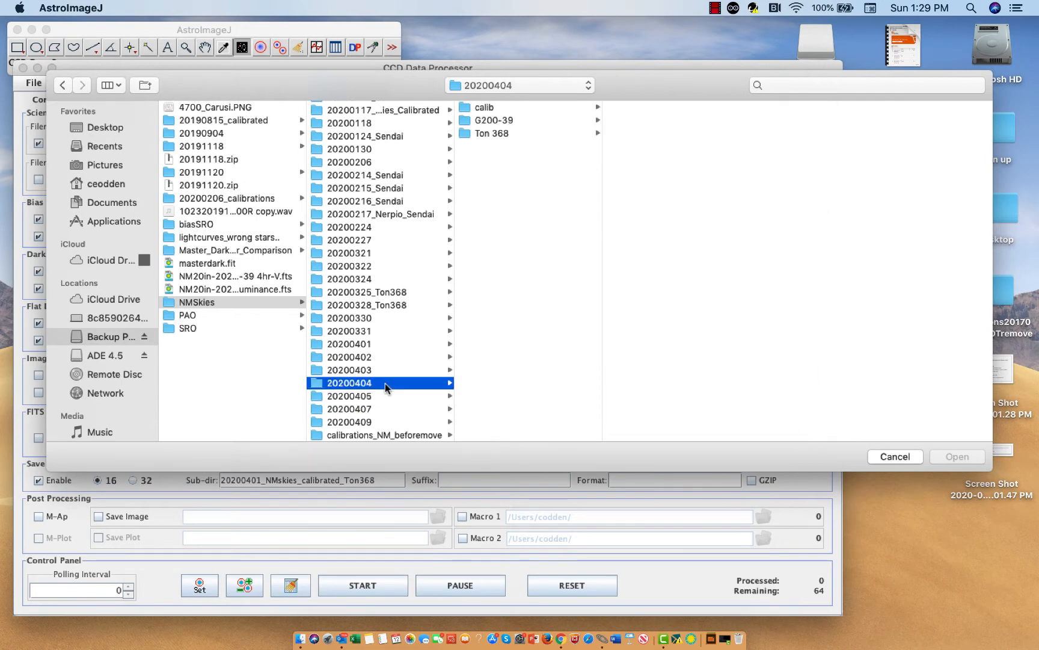
{"action": "left_click", "coordinate": [495, 105]}
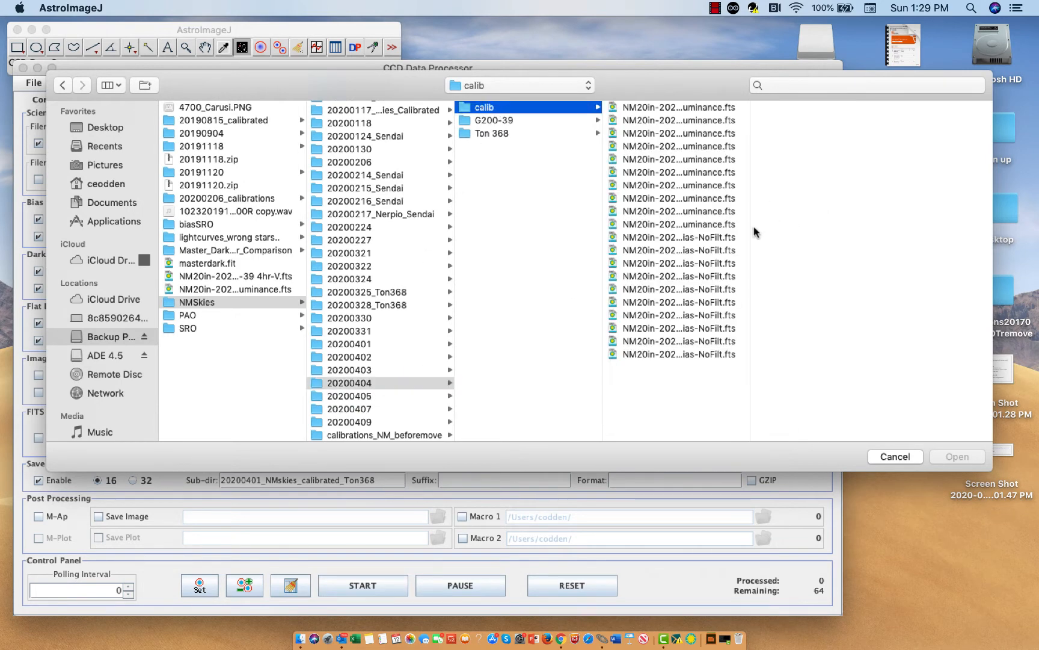
{"action": "left_click_drag", "start_coordinate": [748, 229], "coordinate": [835, 224]}
{"action": "left_click", "coordinate": [369, 370]}
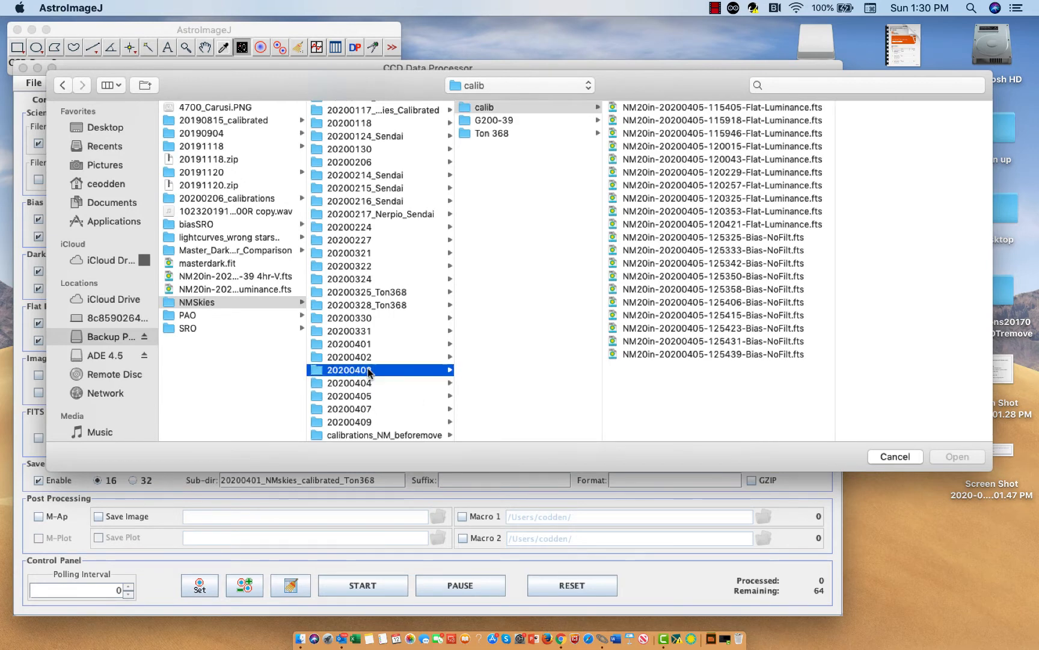
{"action": "left_click", "coordinate": [544, 109]}
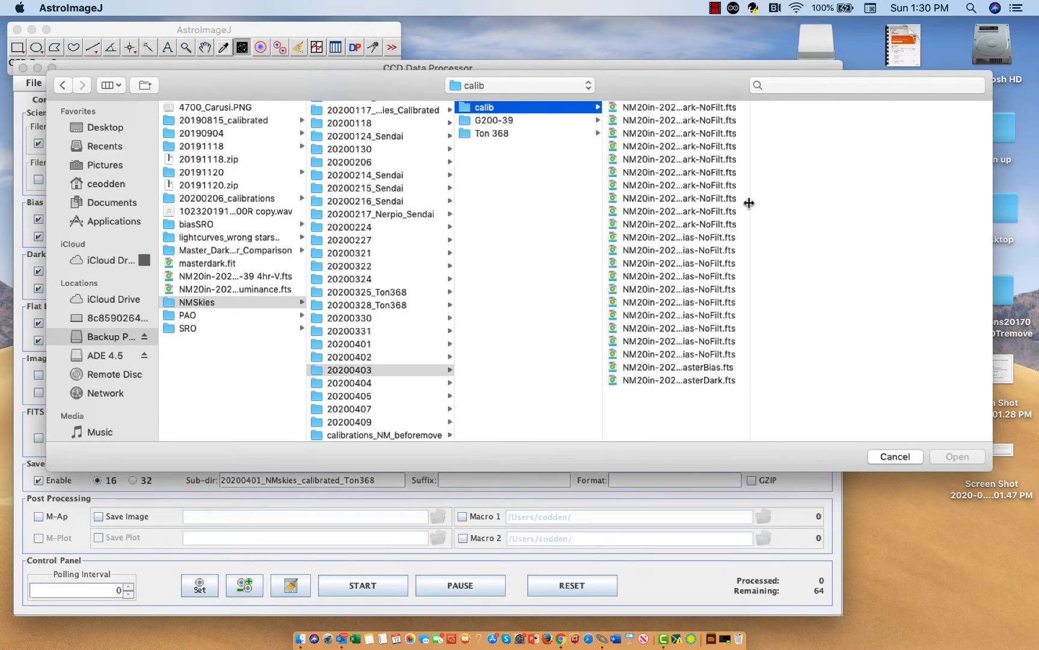
{"action": "left_click_drag", "start_coordinate": [747, 207], "coordinate": [830, 206]}
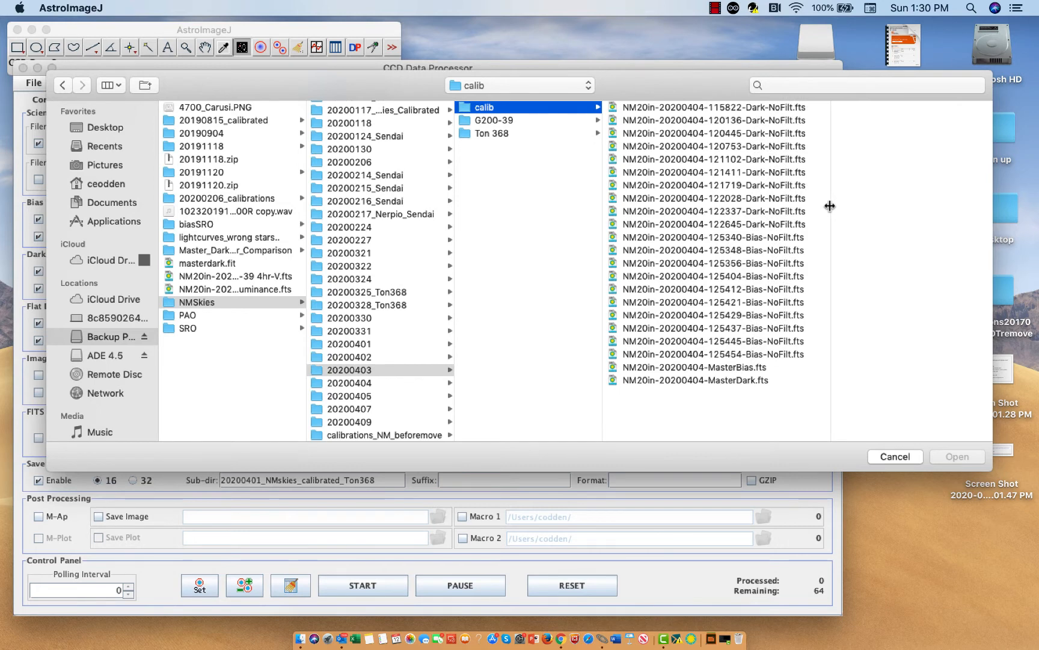
{"action": "left_click", "coordinate": [763, 147]}
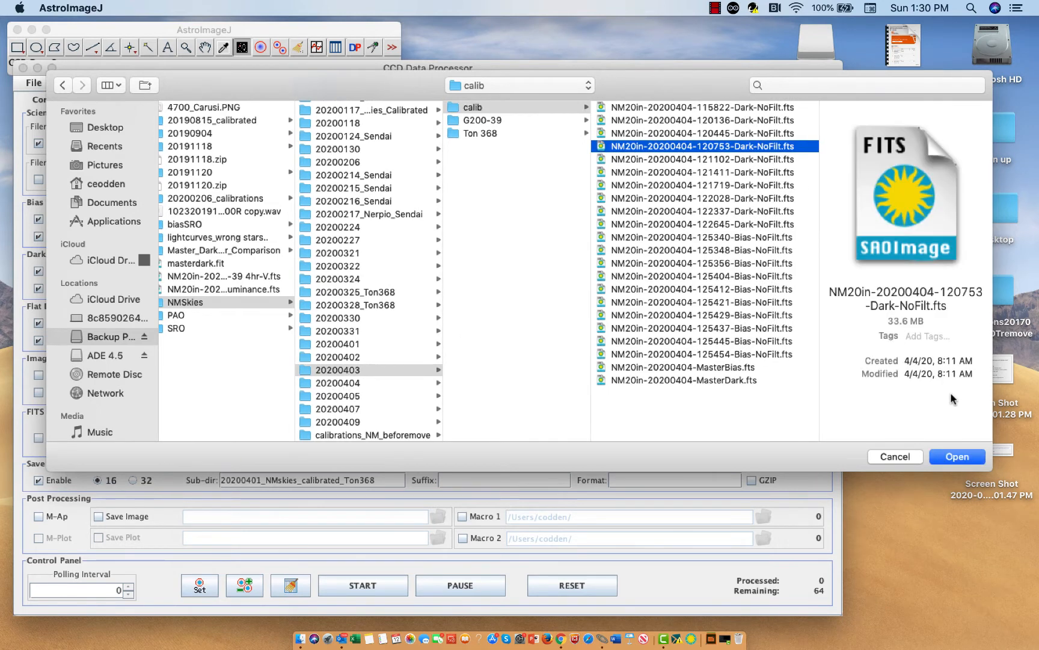
{"action": "left_click", "coordinate": [957, 457]}
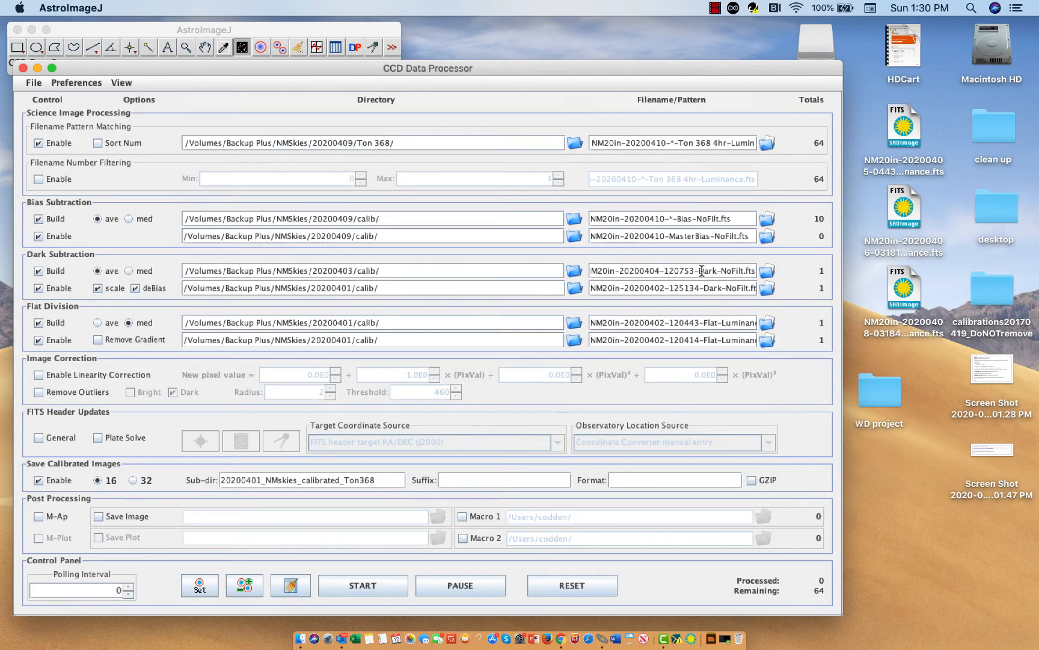
{"action": "left_click_drag", "start_coordinate": [694, 273], "coordinate": [665, 275]}
{"action": "type", "text": "*"}
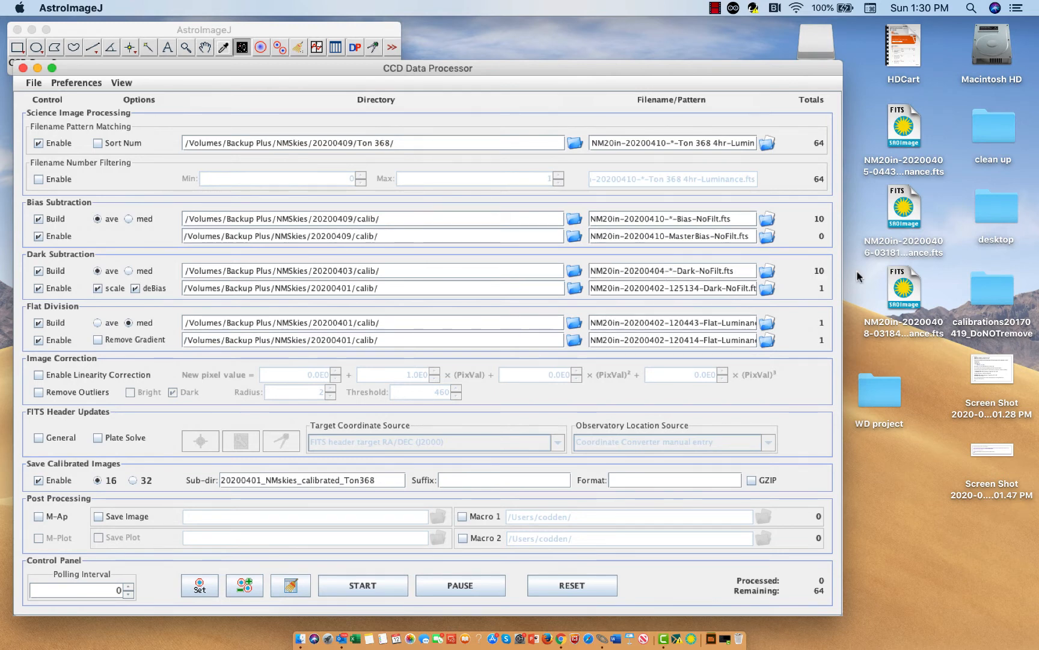
{"action": "left_click", "coordinate": [766, 289]}
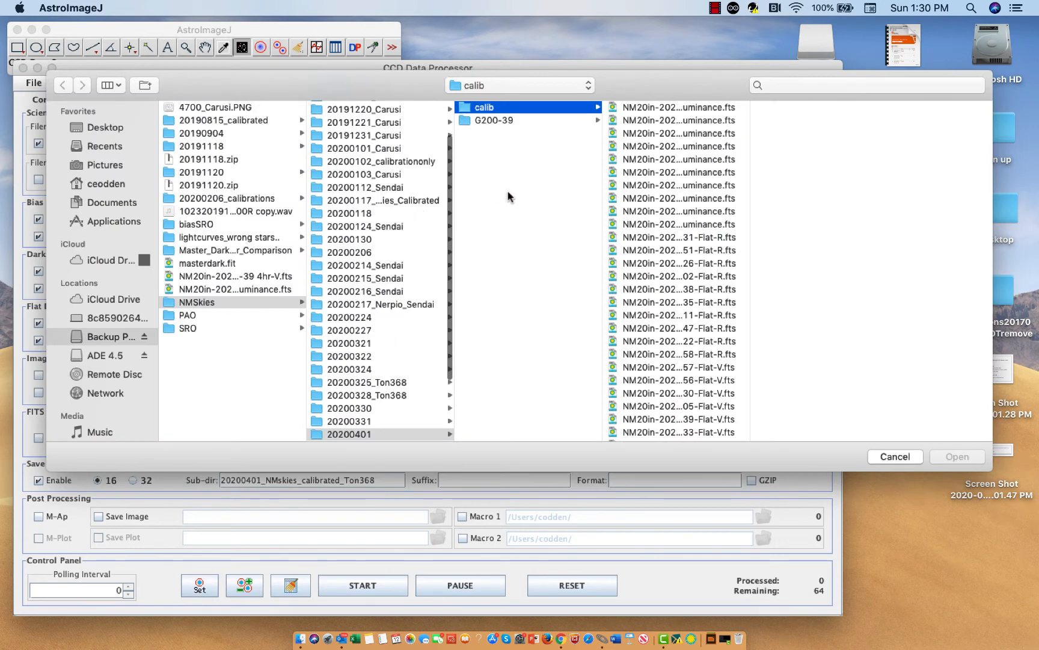
{"action": "scroll", "coordinate": [374, 400], "scroll_direction": "down", "scroll_amount": 3}
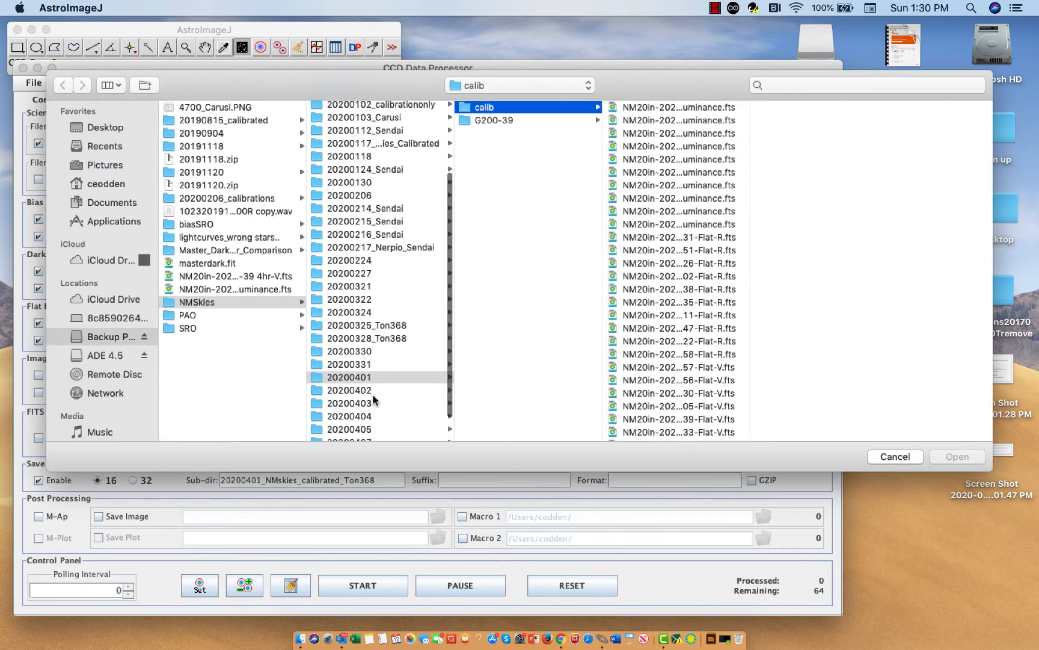
{"action": "left_click", "coordinate": [373, 403]}
{"action": "left_click", "coordinate": [484, 107]}
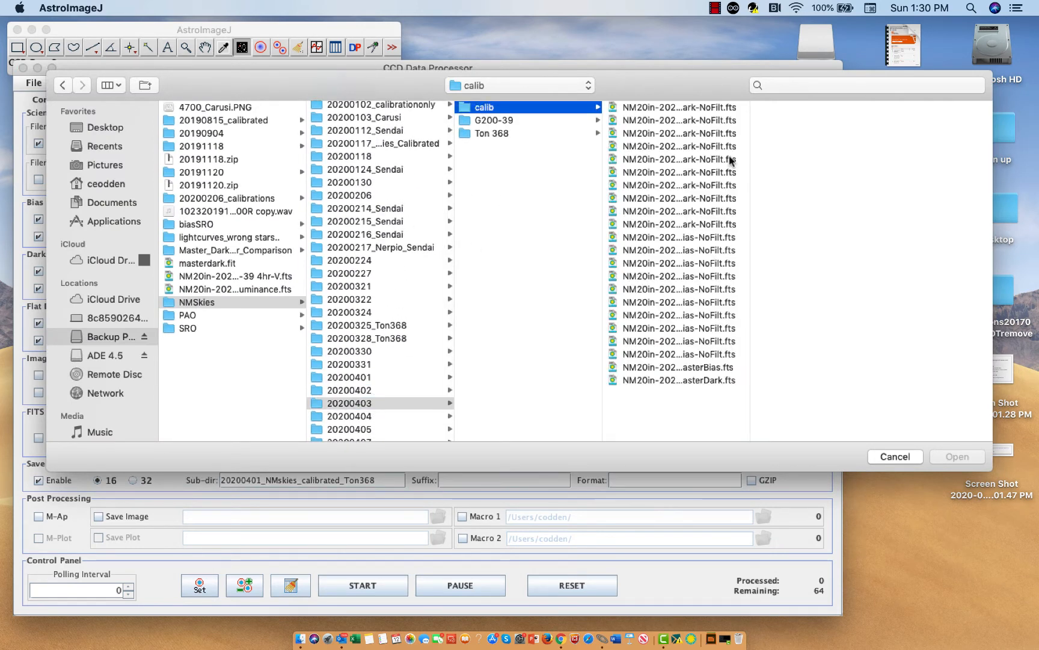
{"action": "left_click", "coordinate": [715, 164]}
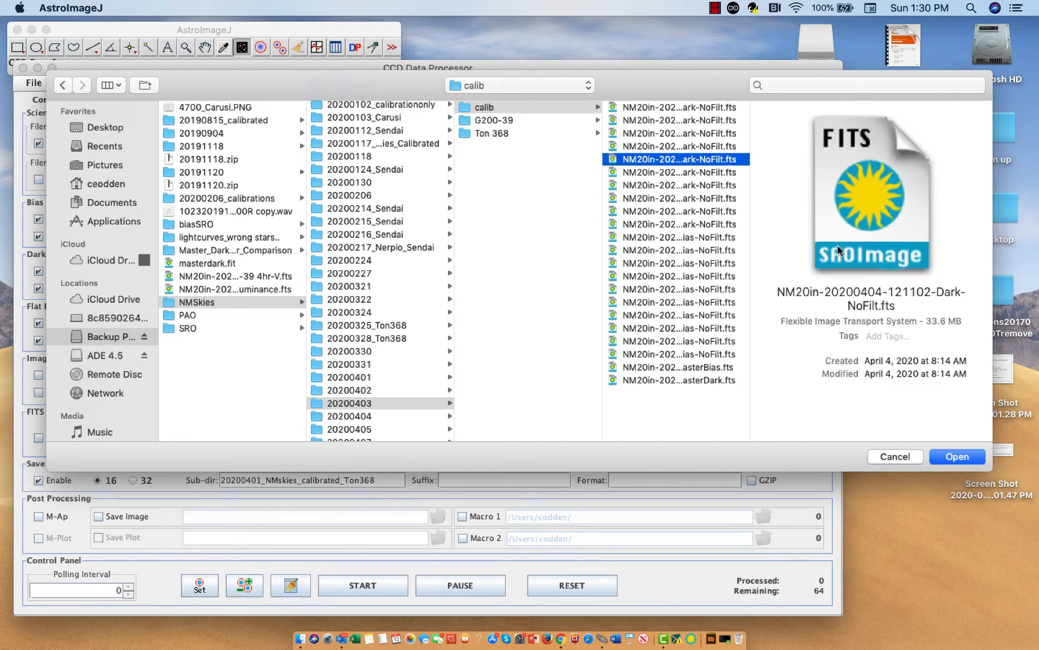
{"action": "left_click", "coordinate": [960, 455]}
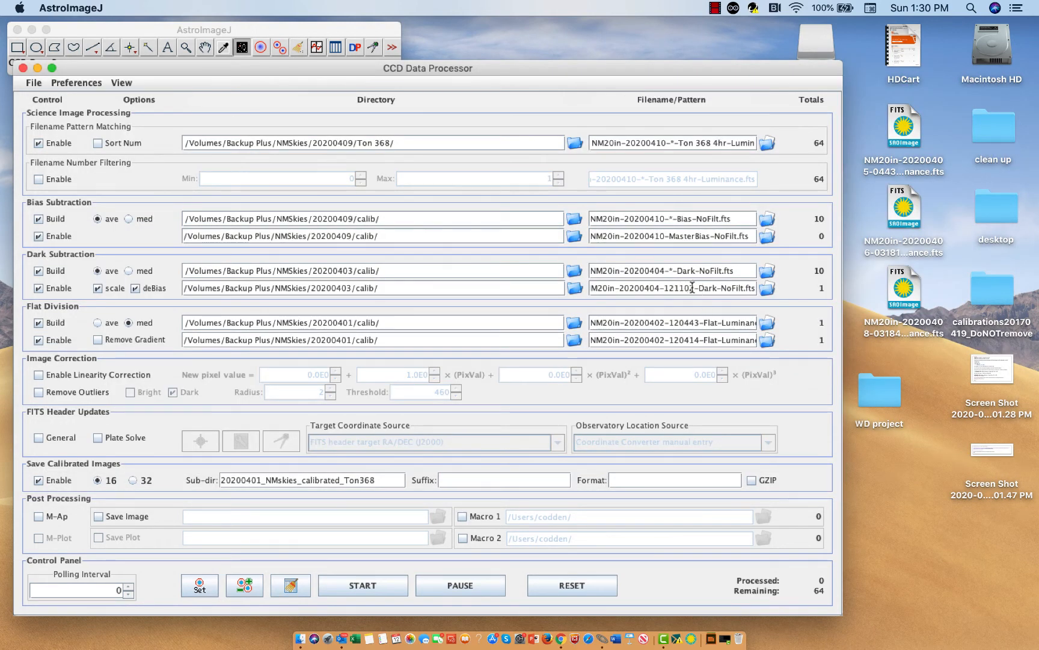
{"action": "left_click_drag", "start_coordinate": [664, 288], "coordinate": [696, 288]}
{"action": "type", "text": "Master"}
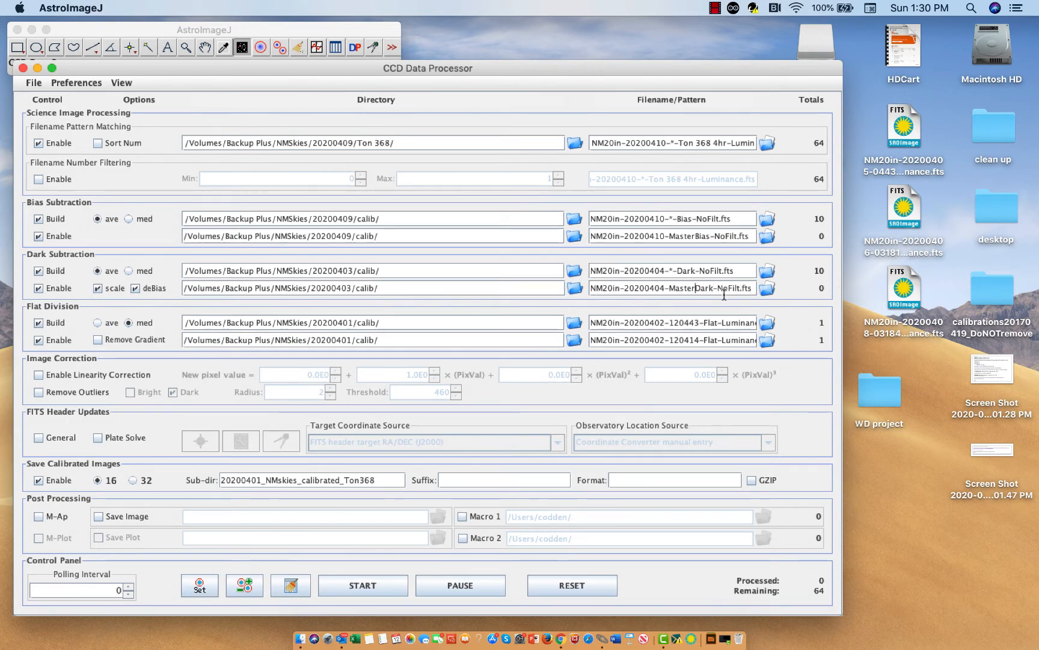
{"action": "left_click", "coordinate": [767, 327]}
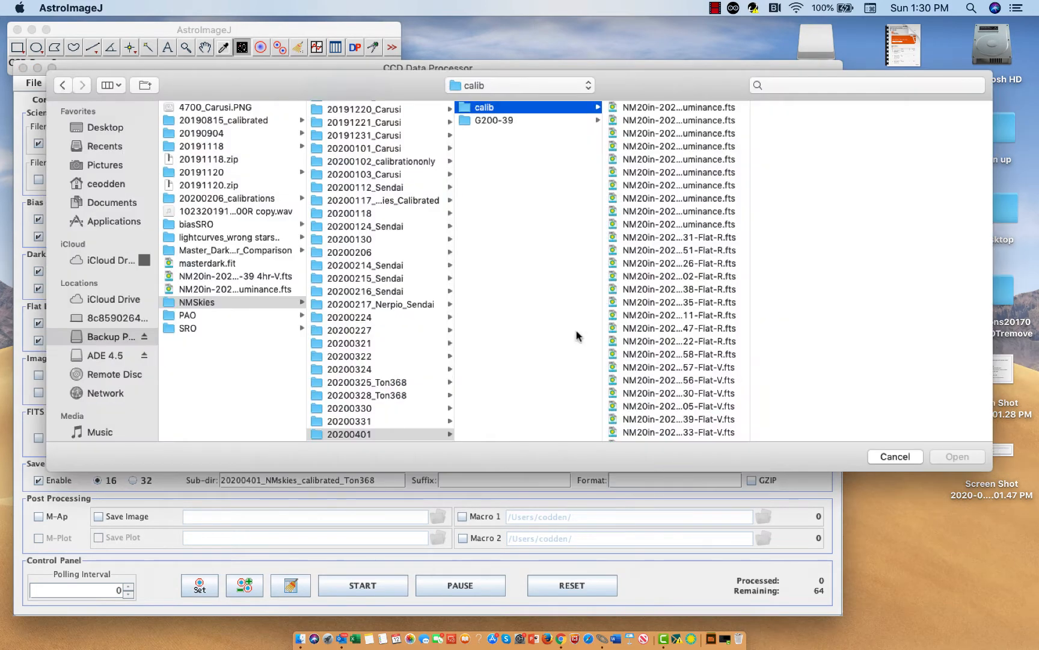
{"action": "scroll", "coordinate": [418, 393], "scroll_direction": "down", "scroll_amount": 5}
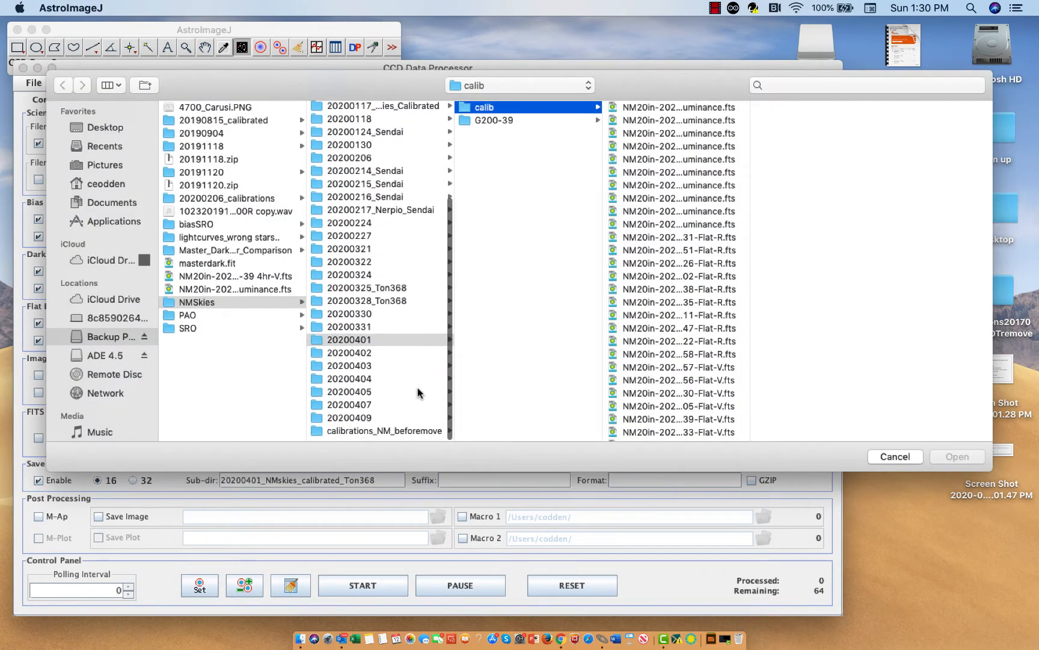
{"action": "left_click", "coordinate": [367, 411]}
{"action": "left_click", "coordinate": [488, 107]}
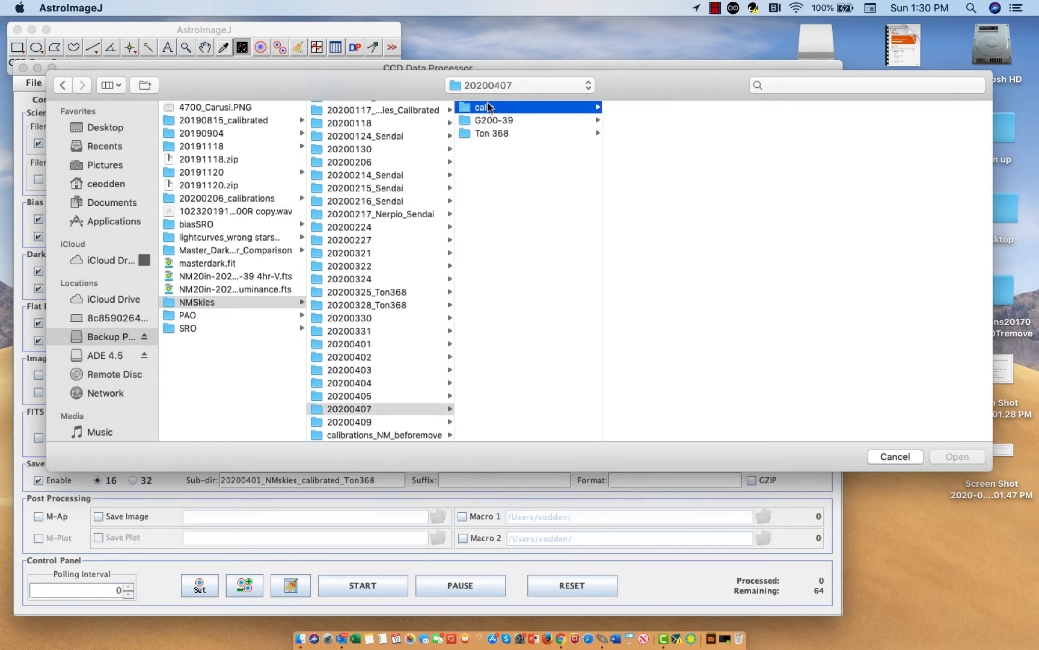
{"action": "left_click", "coordinate": [354, 397]}
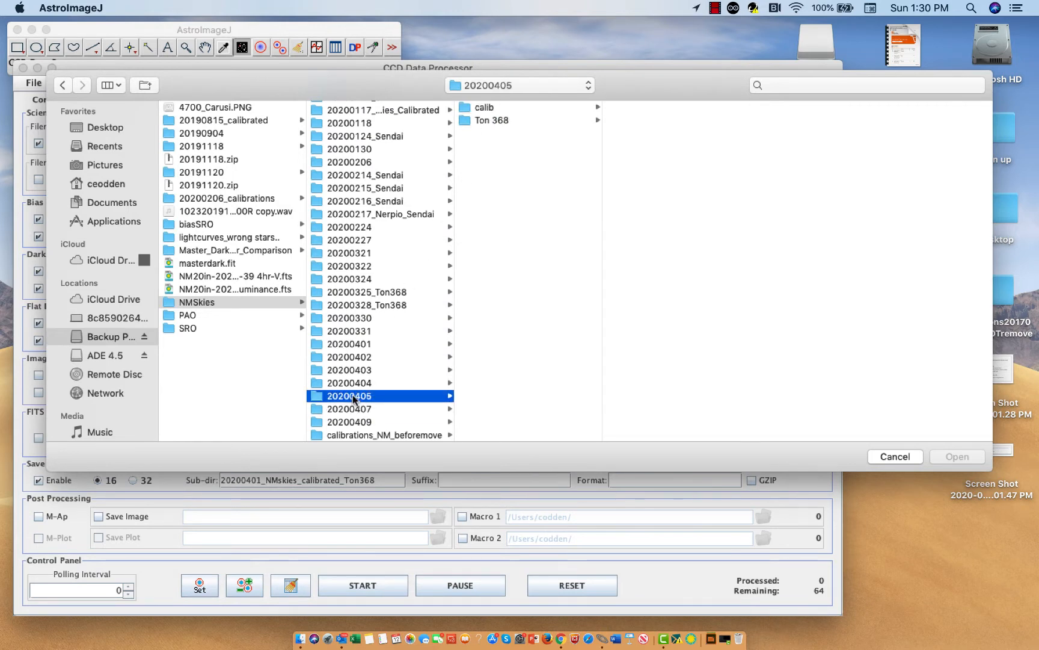
{"action": "left_click", "coordinate": [485, 107]}
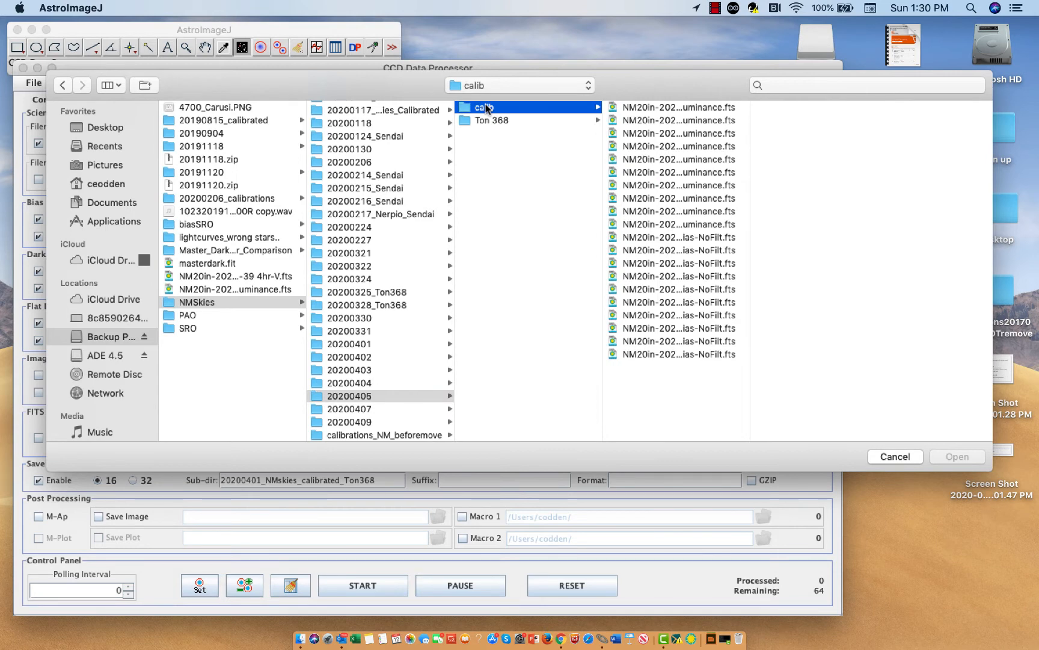
{"action": "left_click_drag", "start_coordinate": [750, 194], "coordinate": [878, 186]}
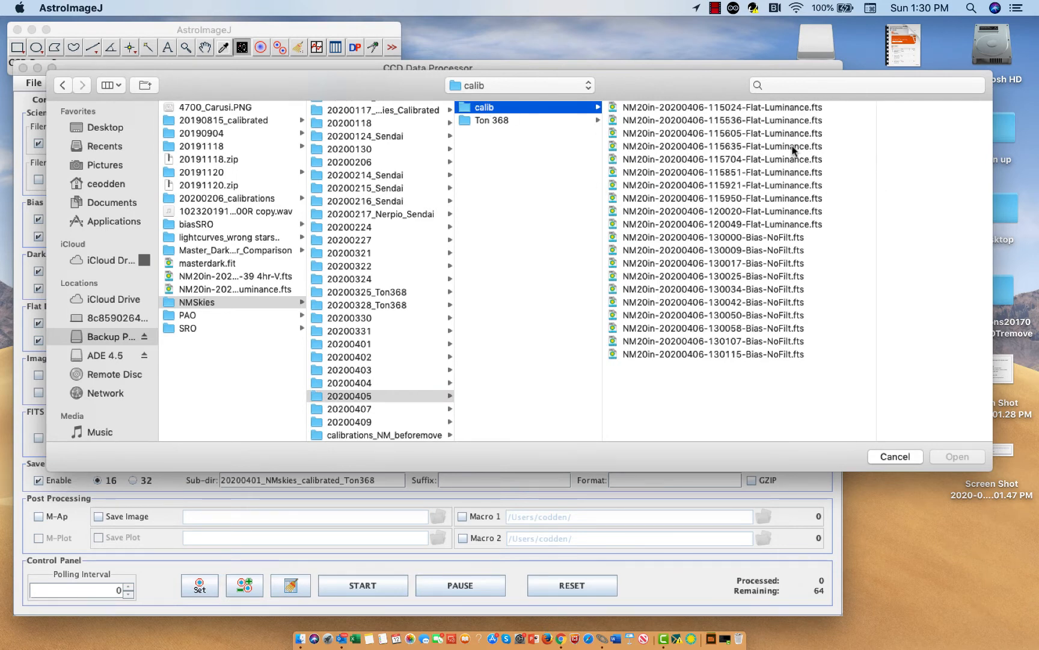
{"action": "left_click", "coordinate": [794, 146]}
{"action": "left_click", "coordinate": [957, 457]}
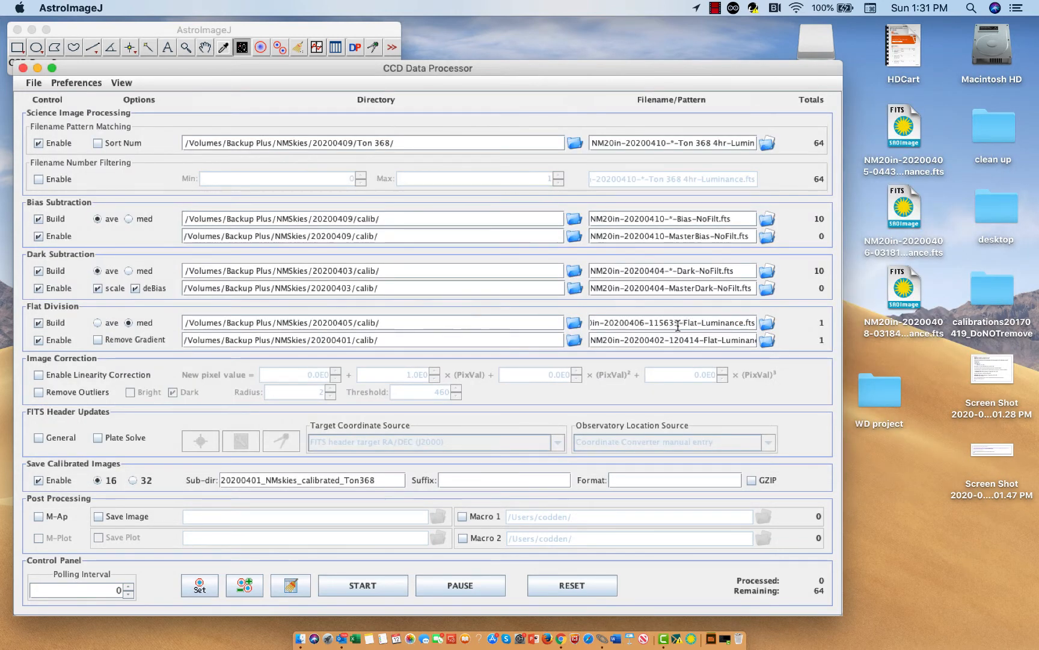
{"action": "left_click_drag", "start_coordinate": [678, 326], "coordinate": [649, 325]}
{"action": "type", "text": "*"}
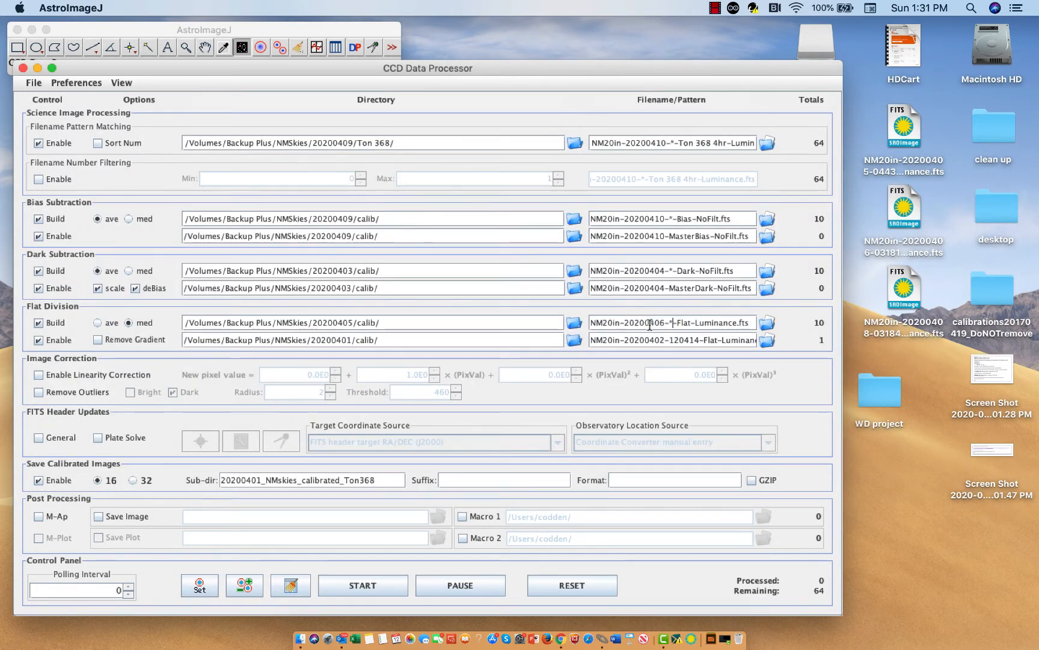
{"action": "left_click", "coordinate": [767, 340]}
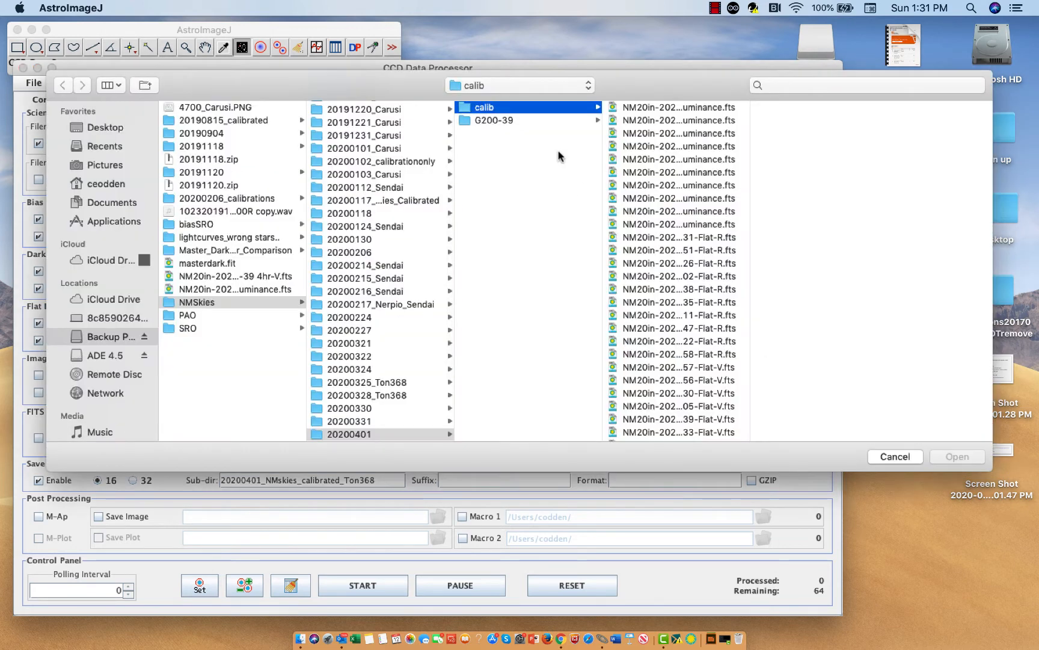
{"action": "scroll", "coordinate": [379, 411], "scroll_direction": "down", "scroll_amount": 3}
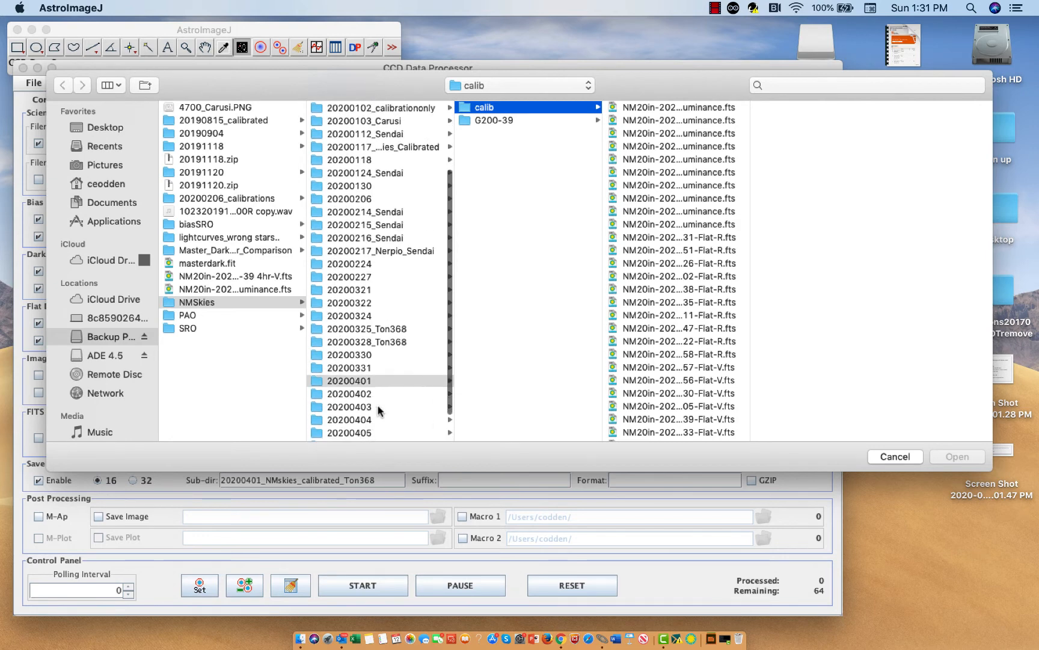
{"action": "left_click", "coordinate": [371, 433]}
{"action": "left_click", "coordinate": [504, 108]}
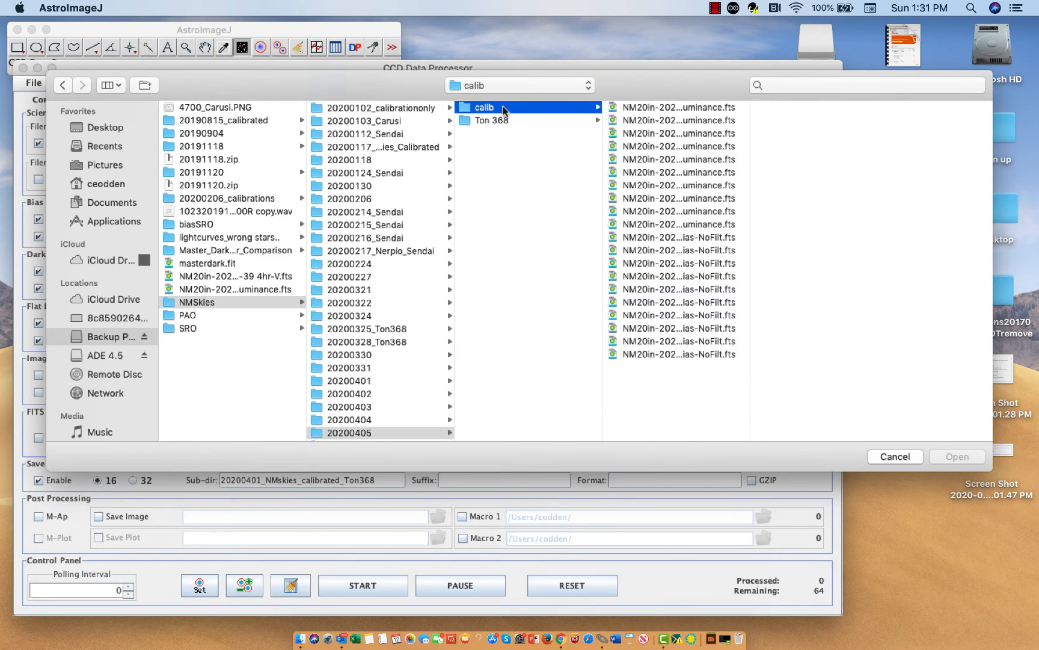
{"action": "left_click", "coordinate": [689, 173]}
{"action": "left_click", "coordinate": [965, 458]}
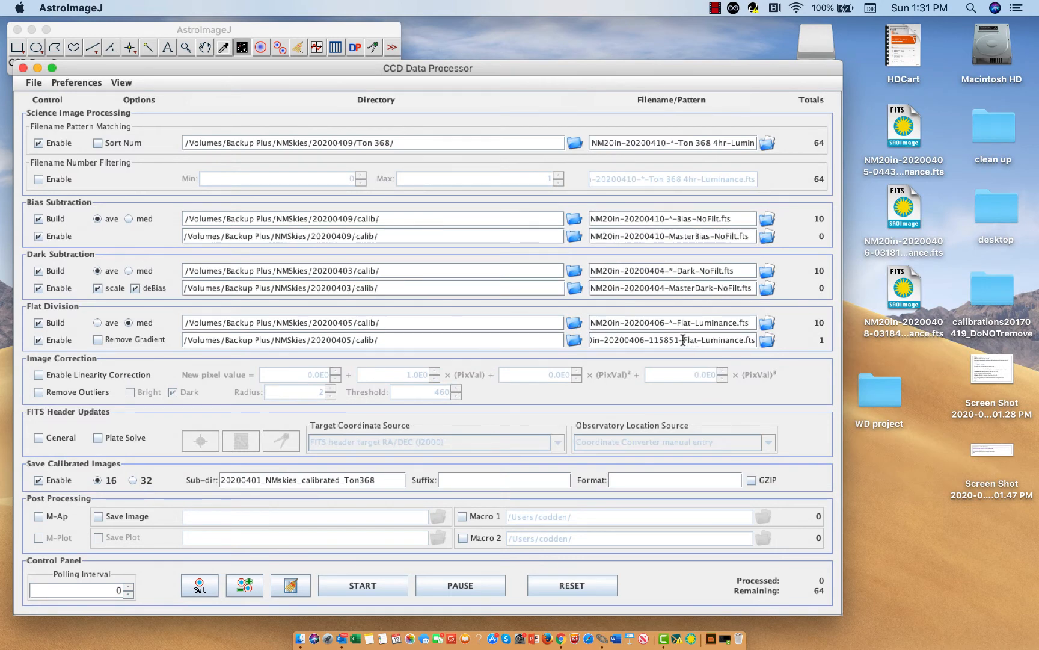
{"action": "left_click_drag", "start_coordinate": [683, 341], "coordinate": [660, 341]}
{"action": "type", "text": "Master"}
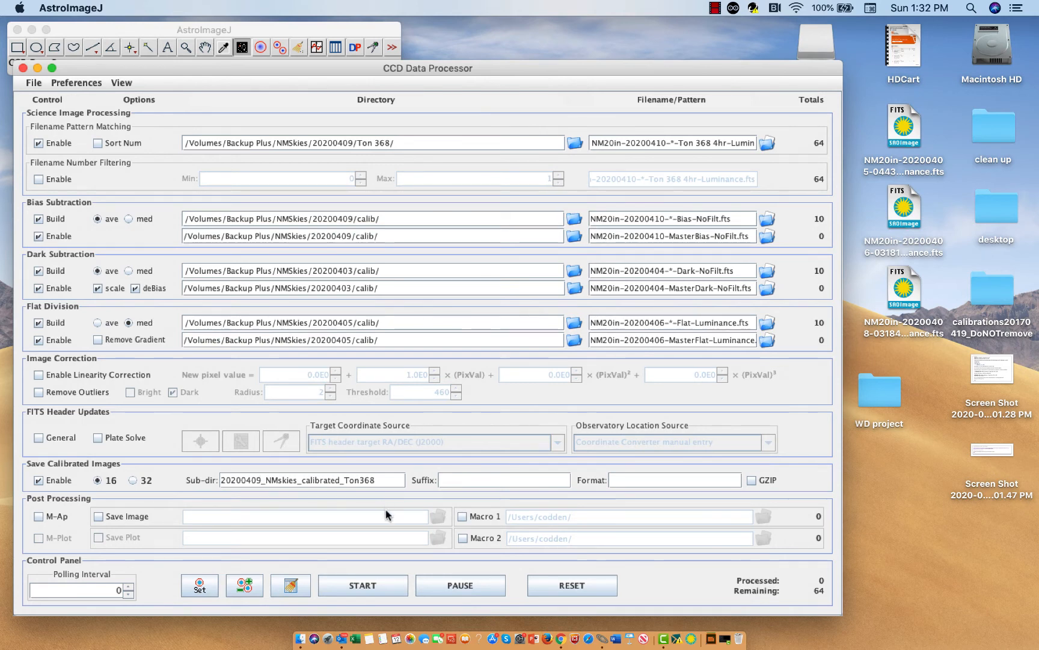
Run the calibration with output sub-directory 20200409_NMskies_calibrated_Ton368, and move the resulting image and log windows apart to review the log.
{"action": "left_click", "coordinate": [376, 582]}
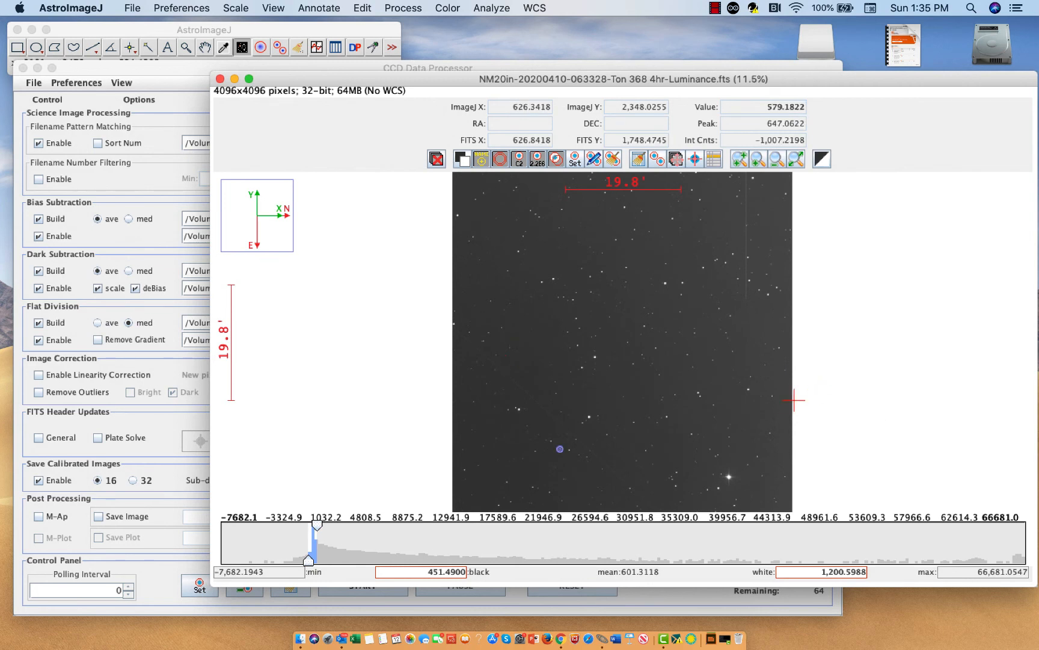
{"action": "left_click_drag", "start_coordinate": [885, 78], "coordinate": [784, 93]}
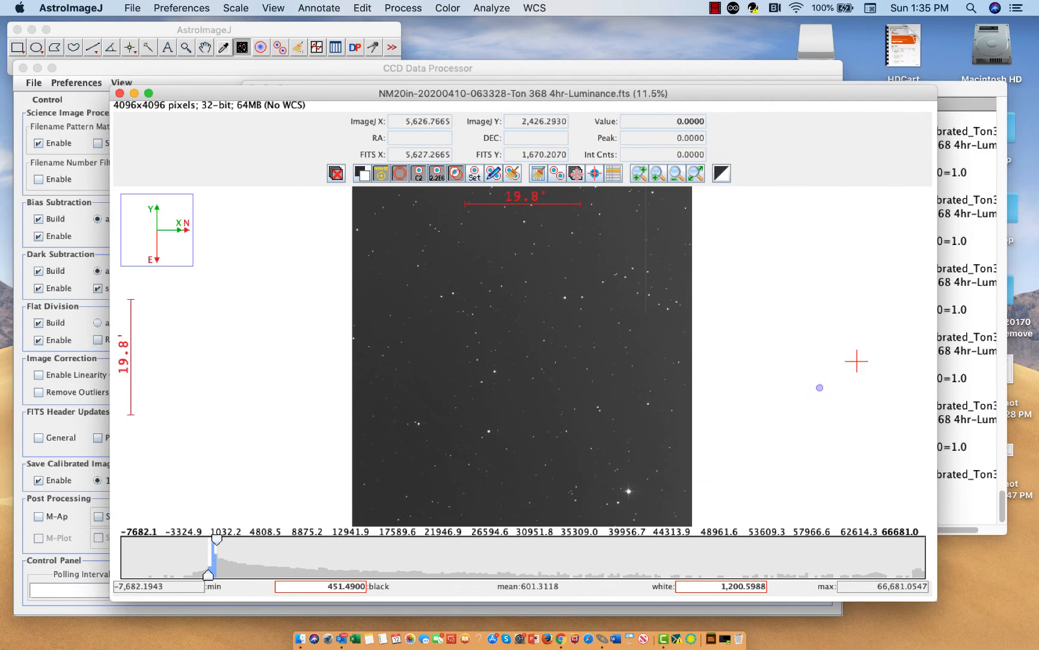
{"action": "left_click", "coordinate": [976, 335]}
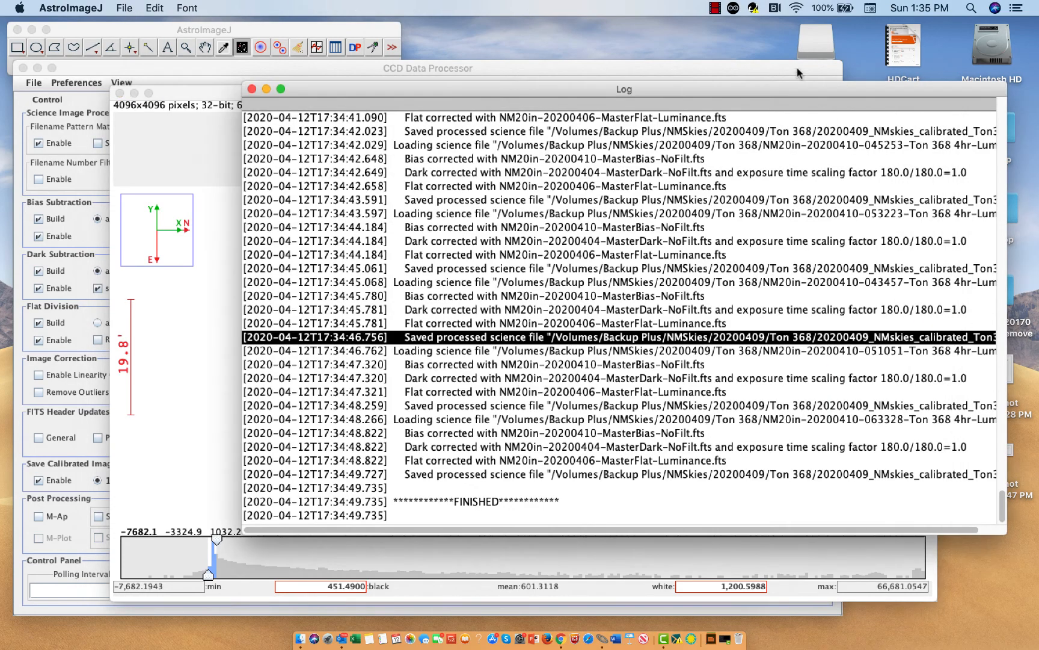
{"action": "left_click_drag", "start_coordinate": [801, 90], "coordinate": [757, 33]}
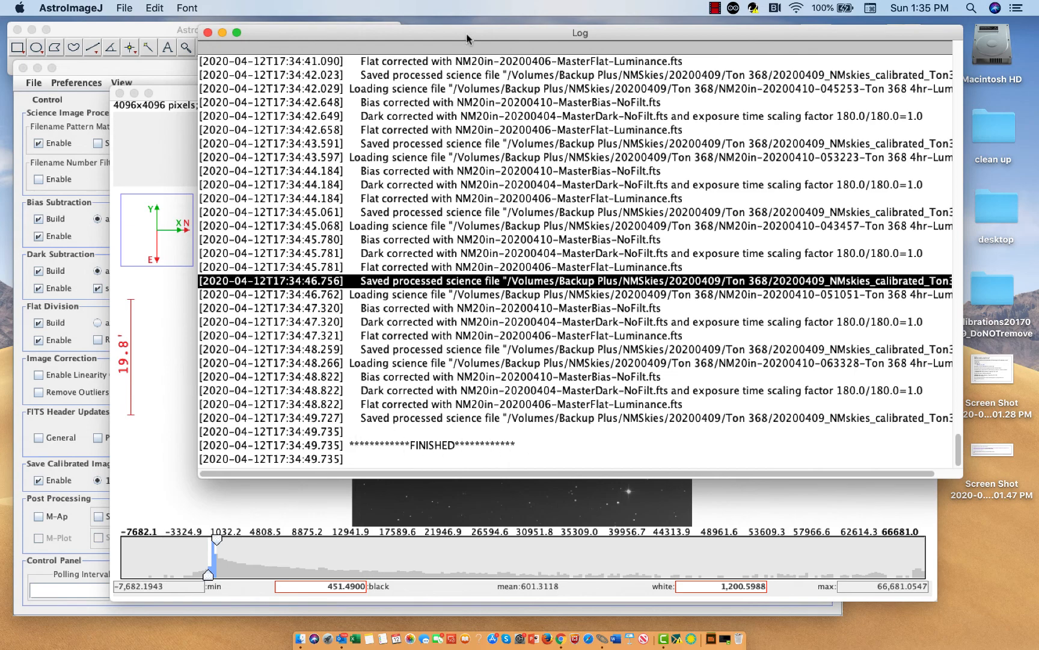
{"action": "left_click_drag", "start_coordinate": [467, 39], "coordinate": [742, 30]}
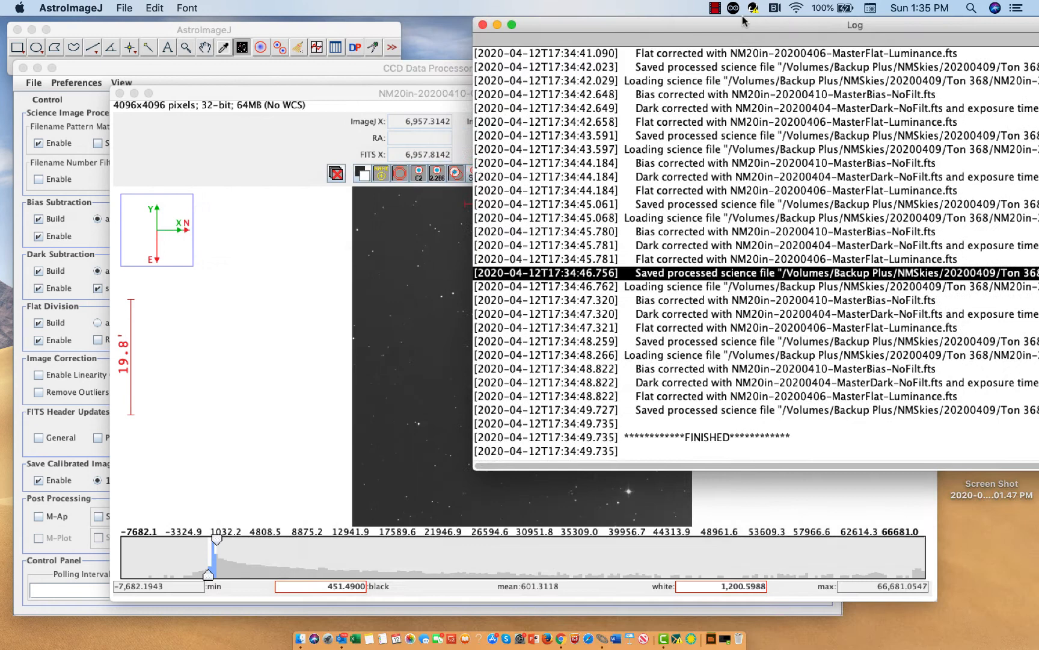
{"action": "left_click", "coordinate": [354, 98]}
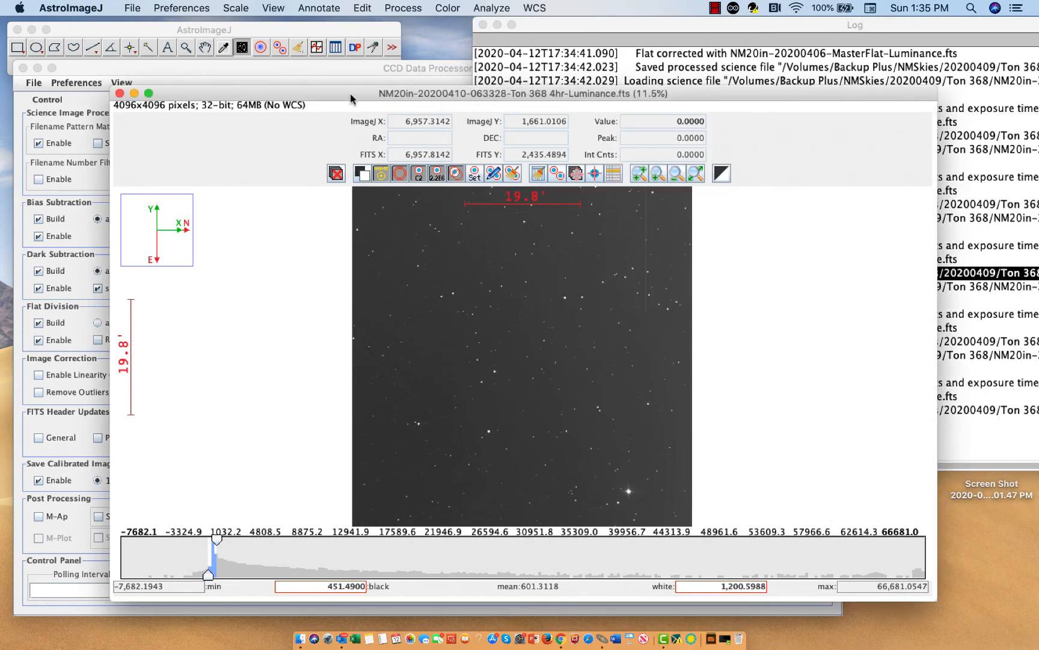
{"action": "left_click", "coordinate": [133, 8]}
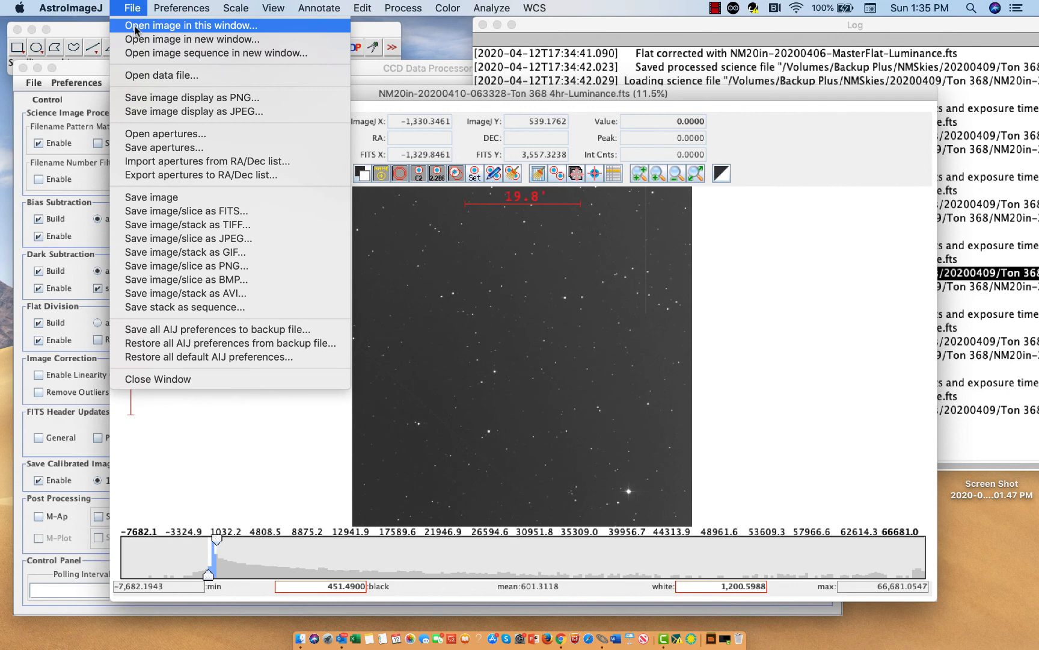
{"action": "left_click", "coordinate": [135, 26]}
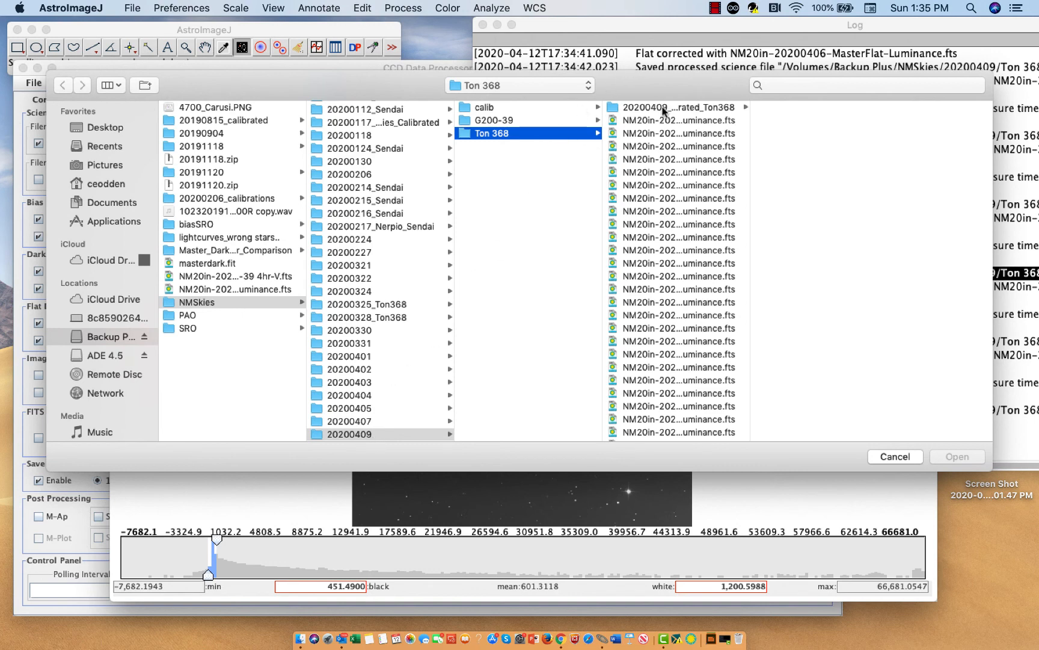
{"action": "left_click_drag", "start_coordinate": [750, 169], "coordinate": [889, 150]}
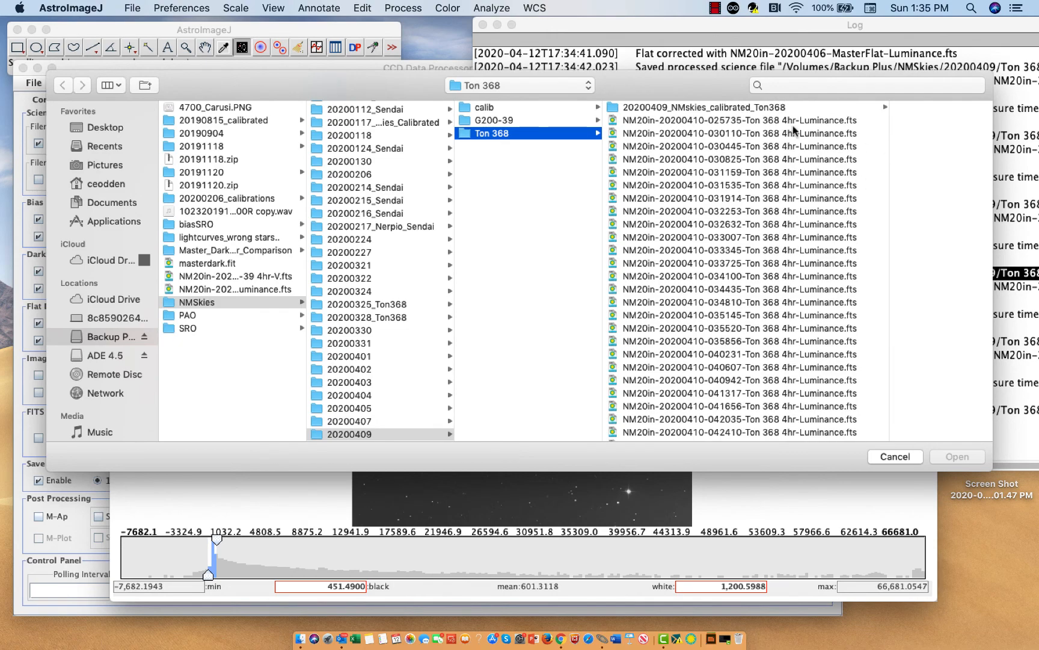
{"action": "left_click", "coordinate": [763, 107]}
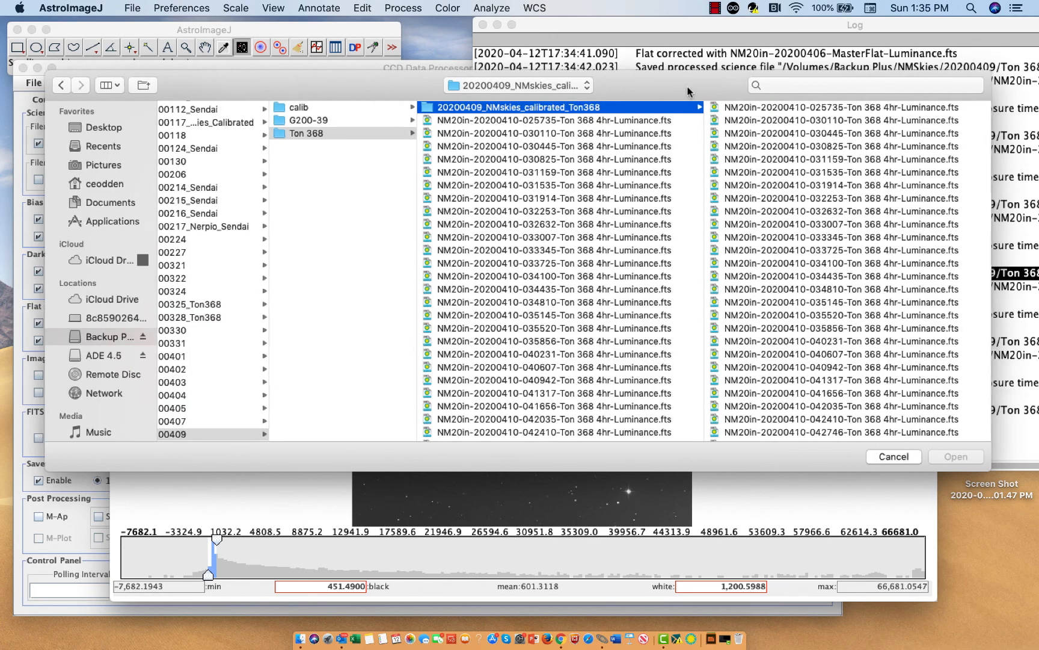
{"action": "scroll", "coordinate": [710, 355], "scroll_direction": "down", "scroll_amount": 10}
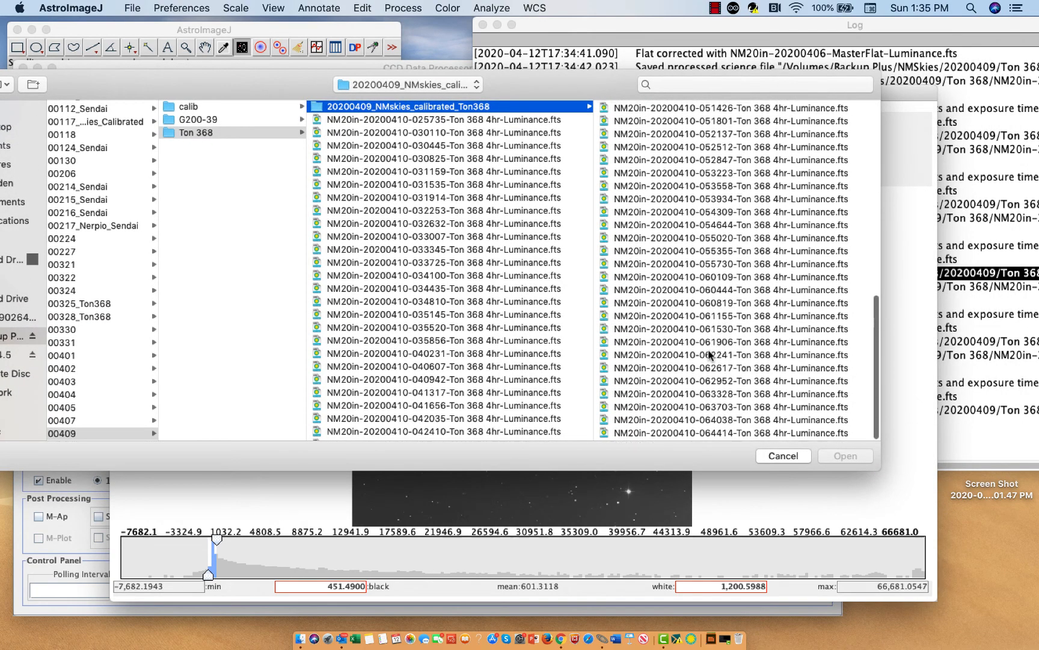
{"action": "left_click", "coordinate": [709, 356]}
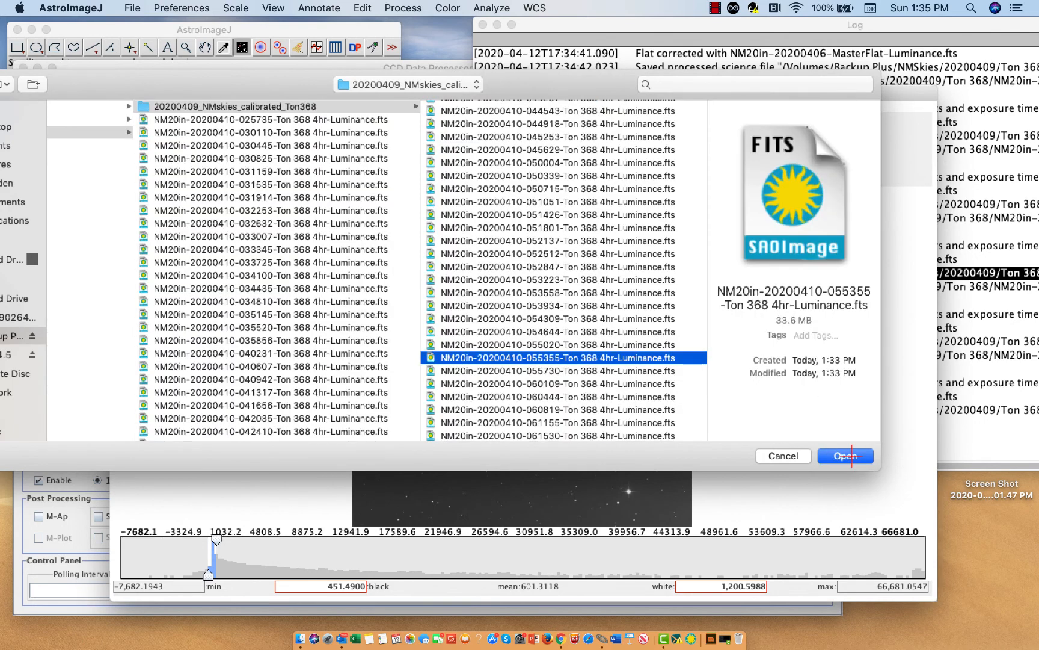
{"action": "left_click", "coordinate": [848, 455]}
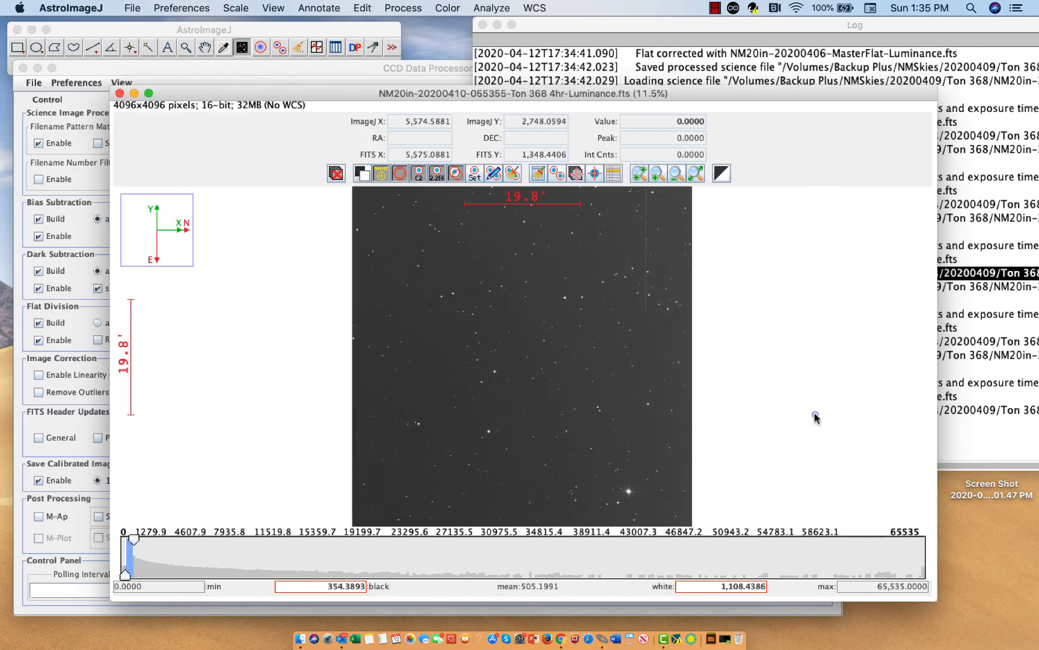
Rearrange the image, log and CCD Data Processor windows, leaving the calibrated Ton 368 image in front.
{"action": "left_click_drag", "start_coordinate": [723, 98], "coordinate": [651, 96]}
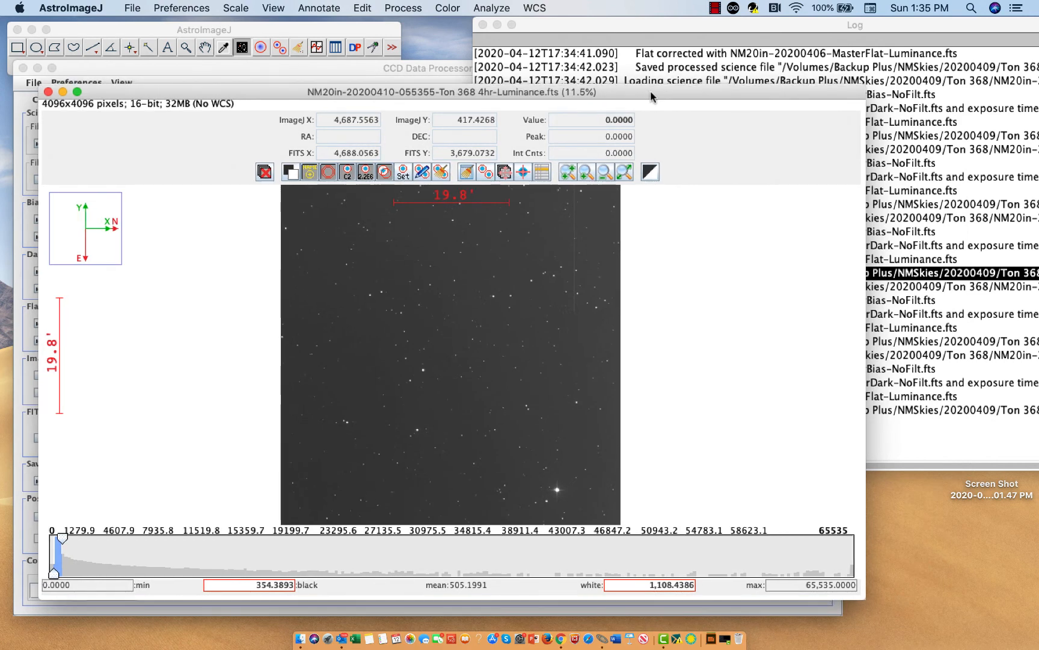
{"action": "left_click", "coordinate": [975, 369]}
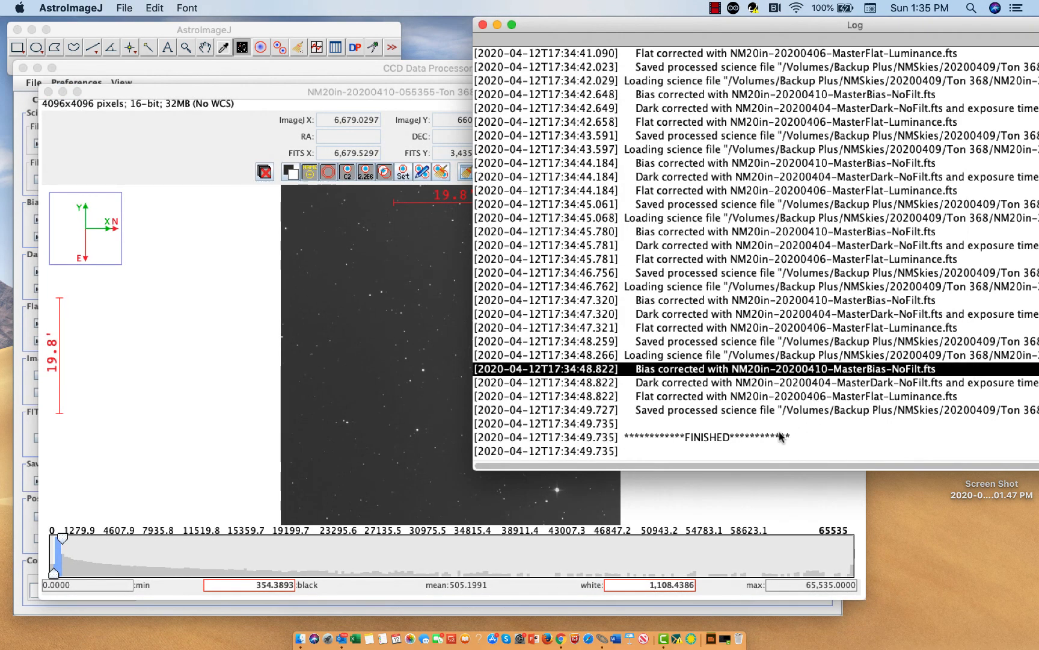
{"action": "left_click_drag", "start_coordinate": [689, 21], "coordinate": [708, 92]}
{"action": "left_click", "coordinate": [628, 69]}
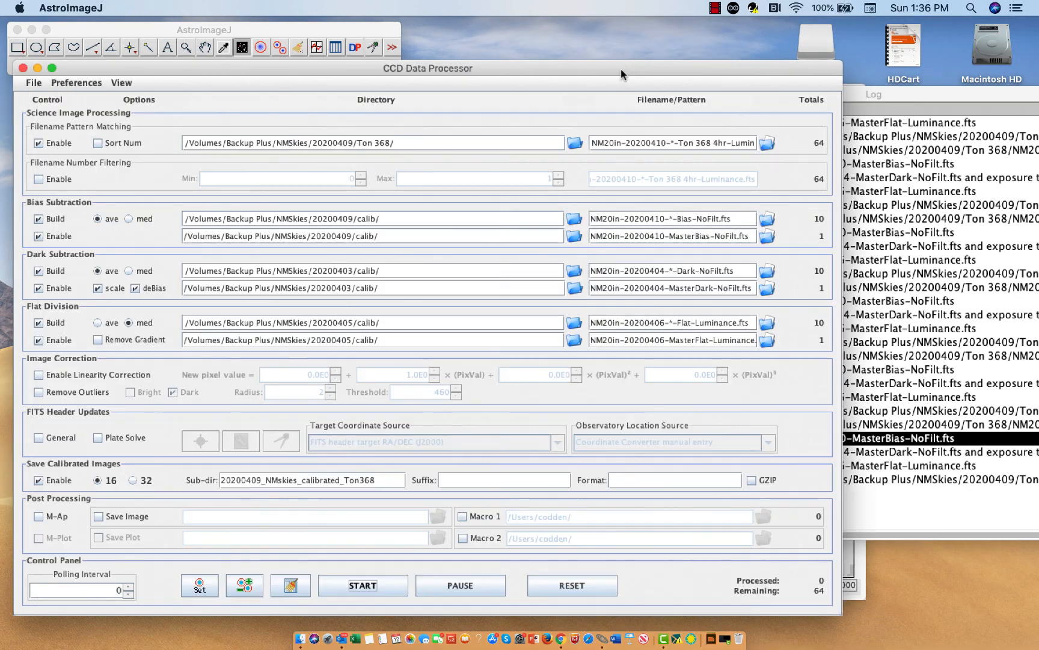
{"action": "left_click_drag", "start_coordinate": [628, 69], "coordinate": [622, 185]}
{"action": "left_click", "coordinate": [400, 94]}
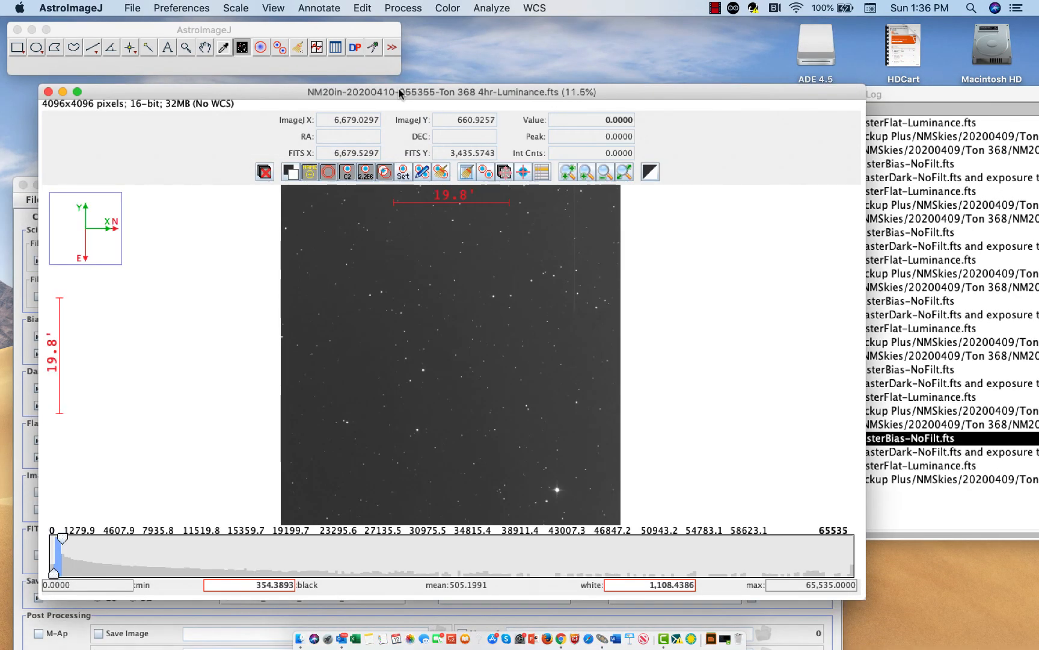